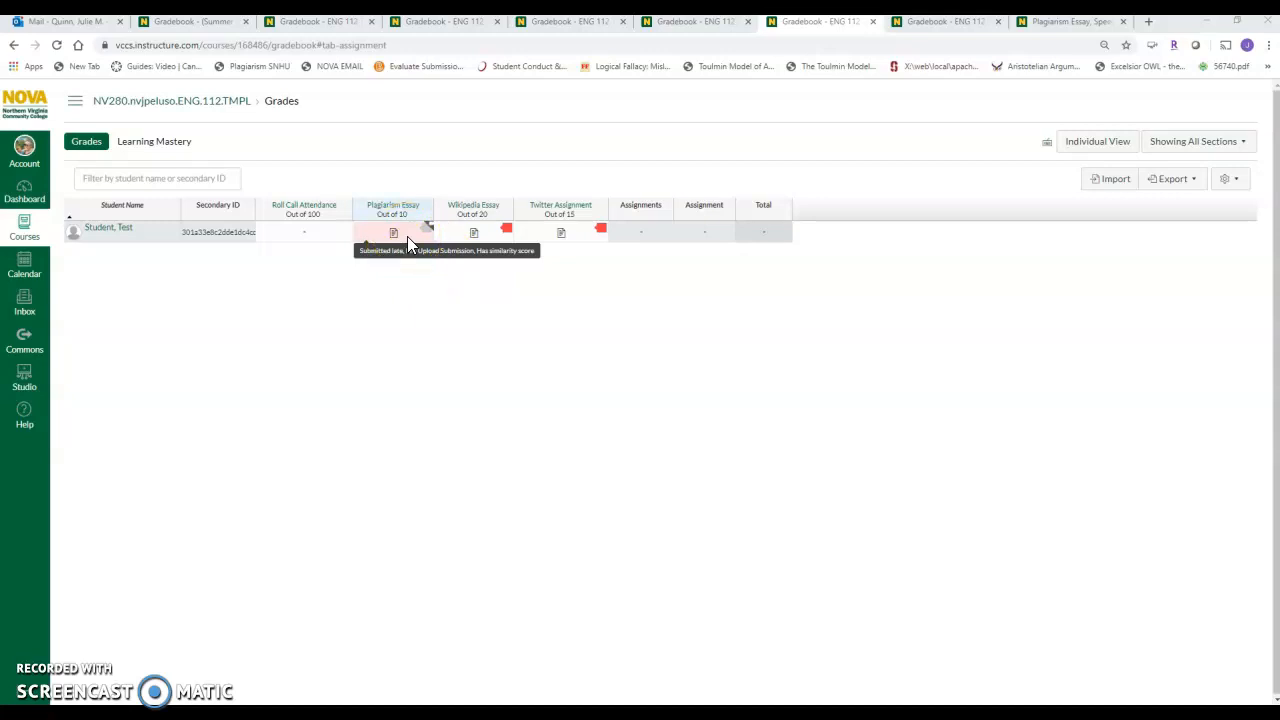
Open the Wikipedia Essay submission in SpeedGrader and load the Turnitin similarity report for Wiki Document.docx.
{"action": "left_click", "coordinate": [507, 214]}
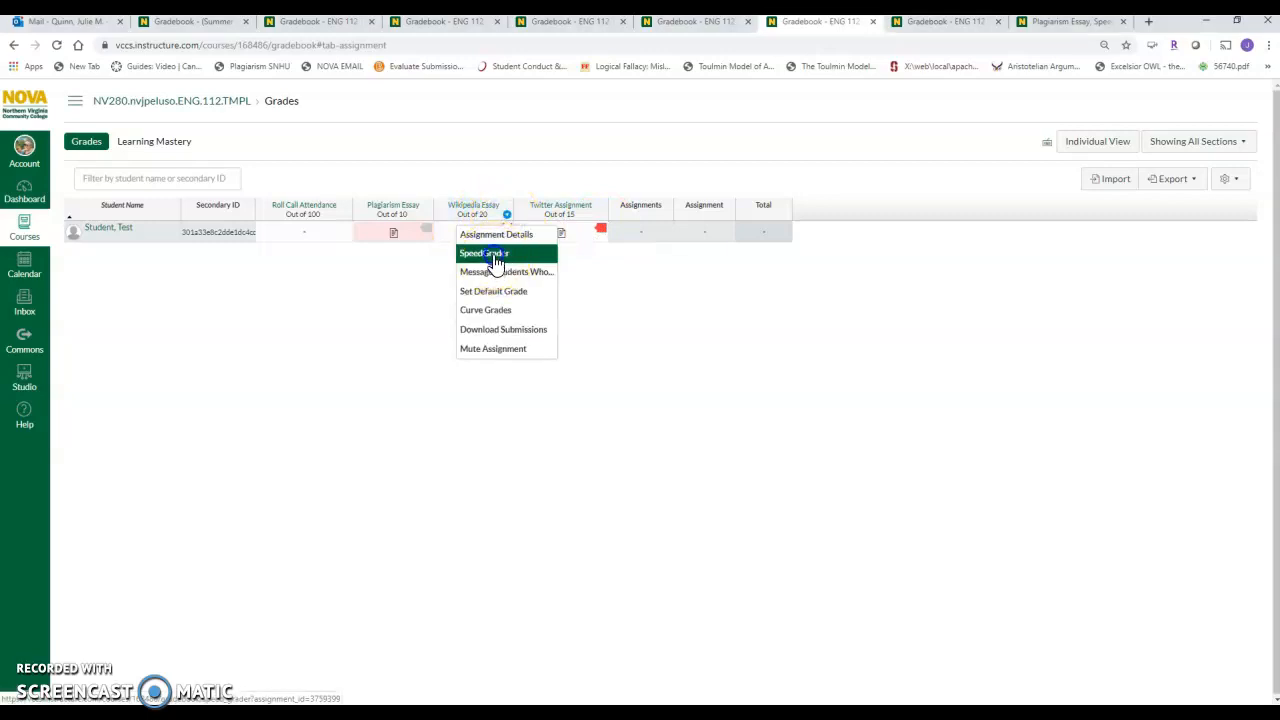
{"action": "left_click", "coordinate": [492, 256]}
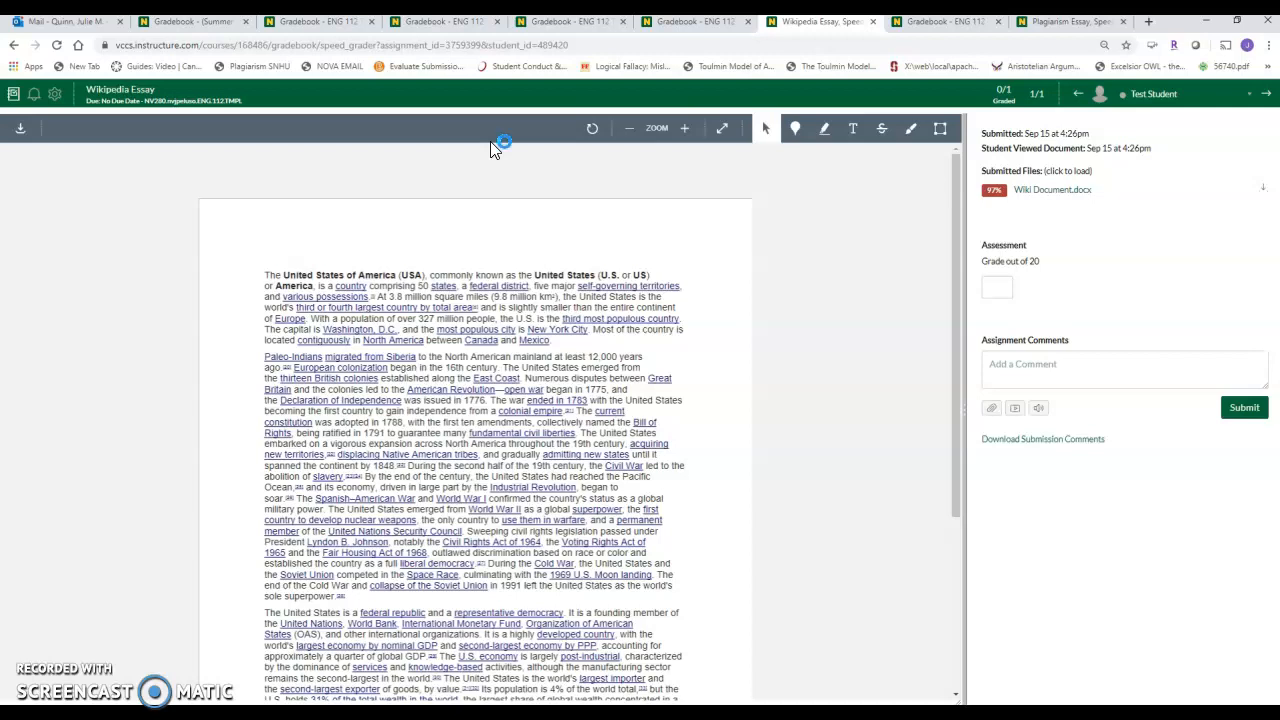
{"action": "left_click", "coordinate": [994, 194]}
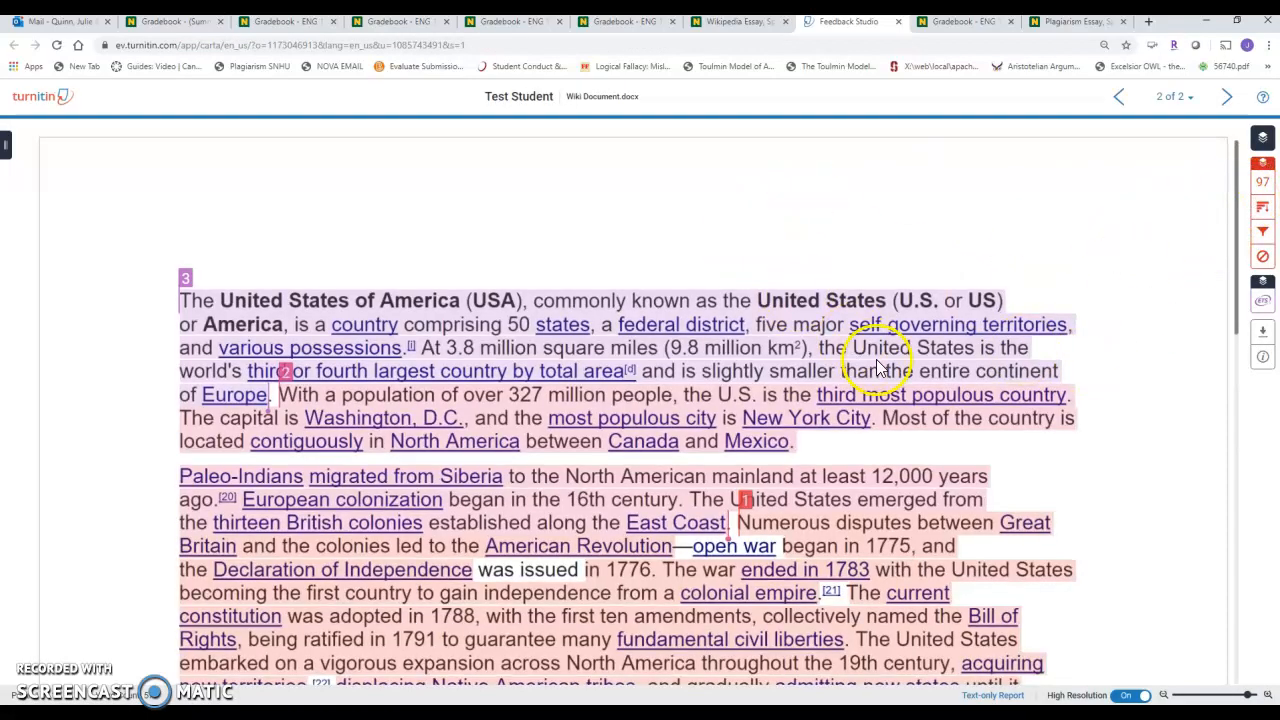
Show the report's Match Overview and highlight the Cold War passage ending in "sole superpower".
{"action": "left_click_drag", "start_coordinate": [1235, 225], "coordinate": [1255, 200]}
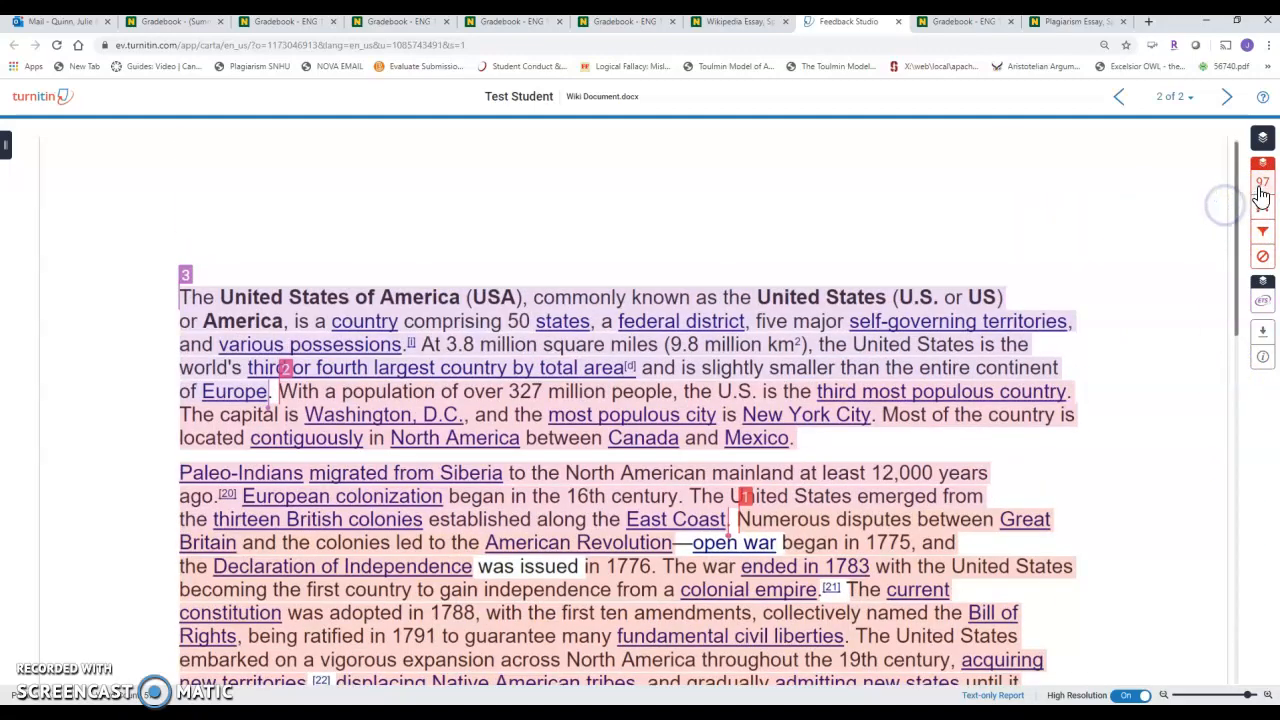
{"action": "left_click", "coordinate": [1262, 188]}
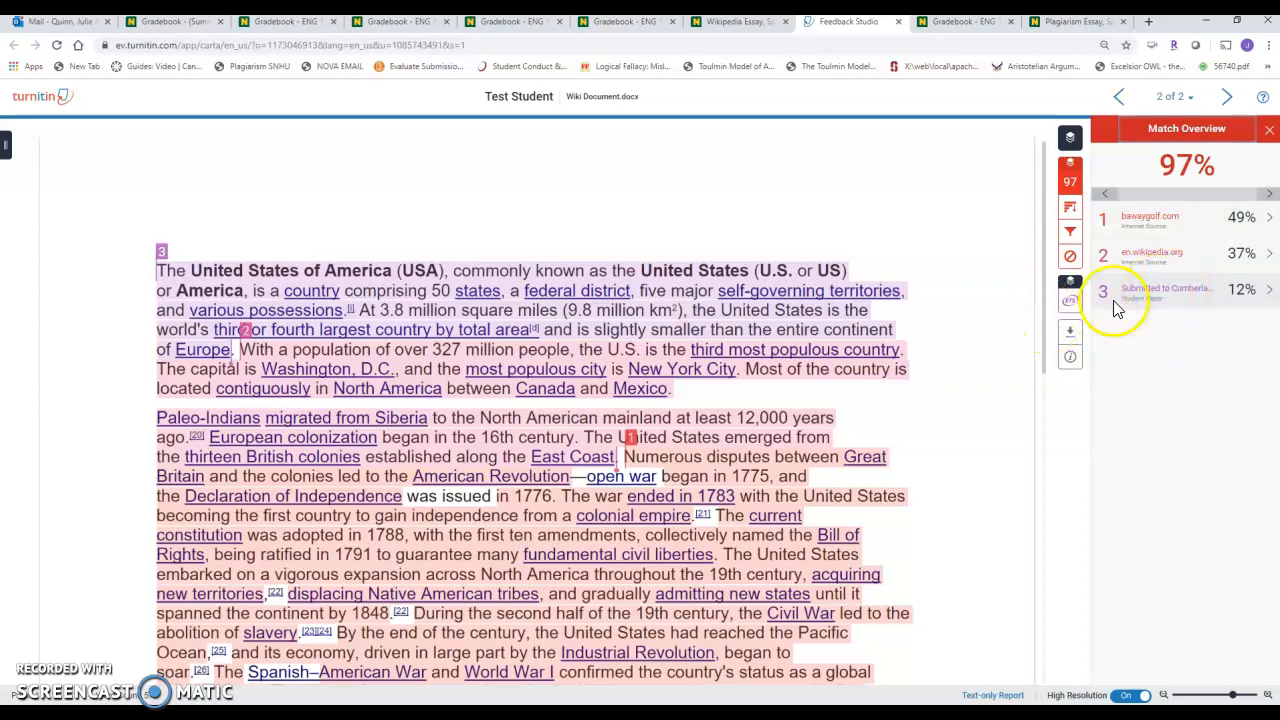
{"action": "left_click_drag", "start_coordinate": [1045, 312], "coordinate": [1058, 418]}
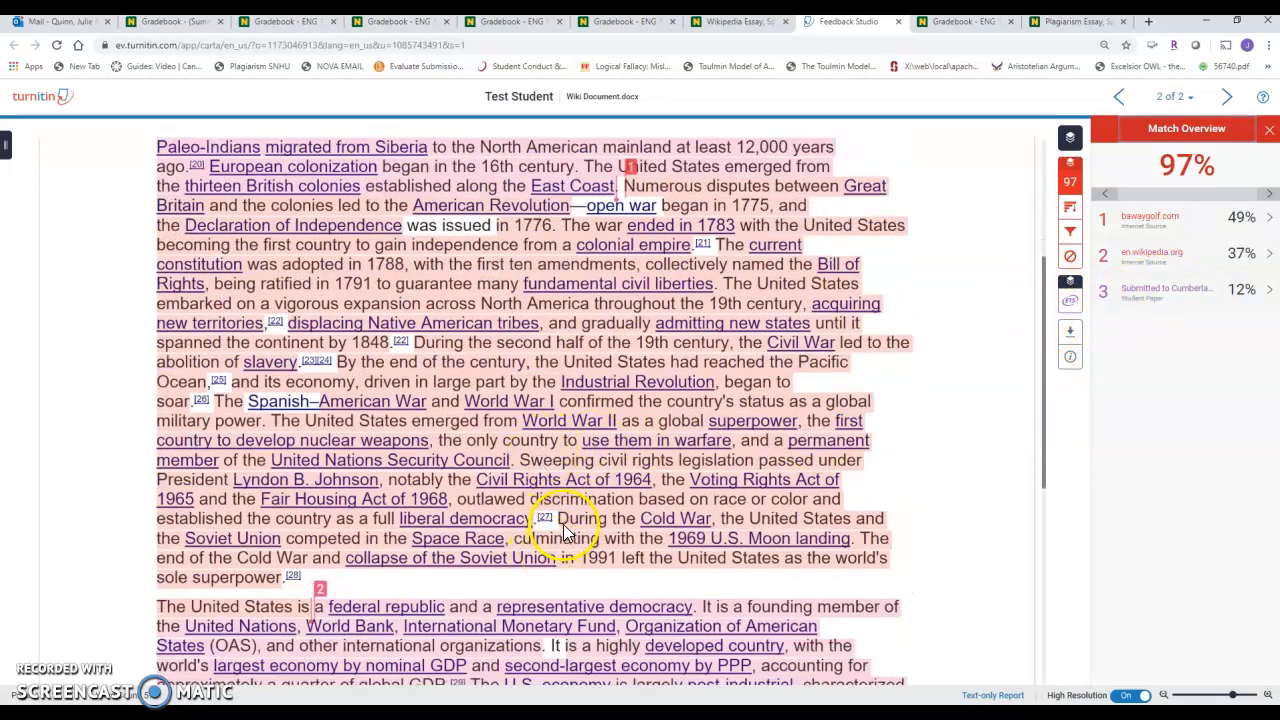
{"action": "left_click", "coordinate": [565, 560]}
{"action": "left_click_drag", "start_coordinate": [565, 563], "coordinate": [278, 585]}
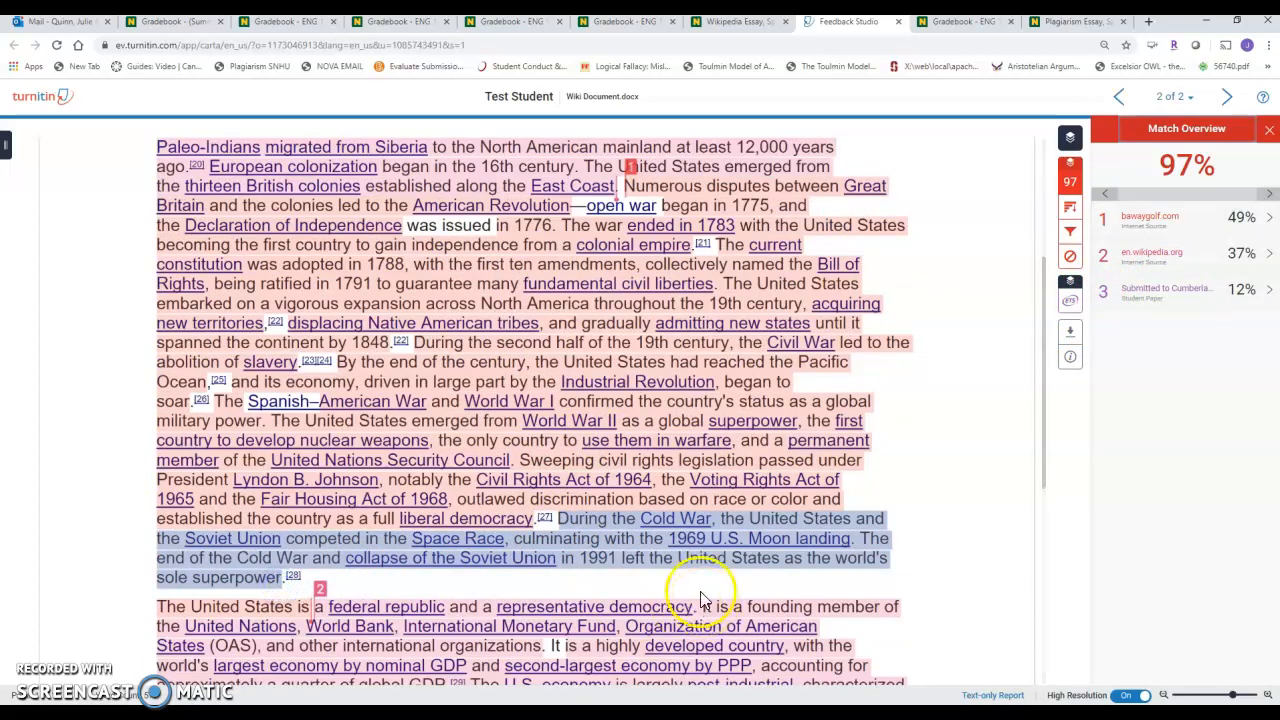
Go to the gradebook tab next to the Wikipedia Essay, dismiss its Plagiarism Essay details, and close that tab.
{"action": "left_click", "coordinate": [630, 22]}
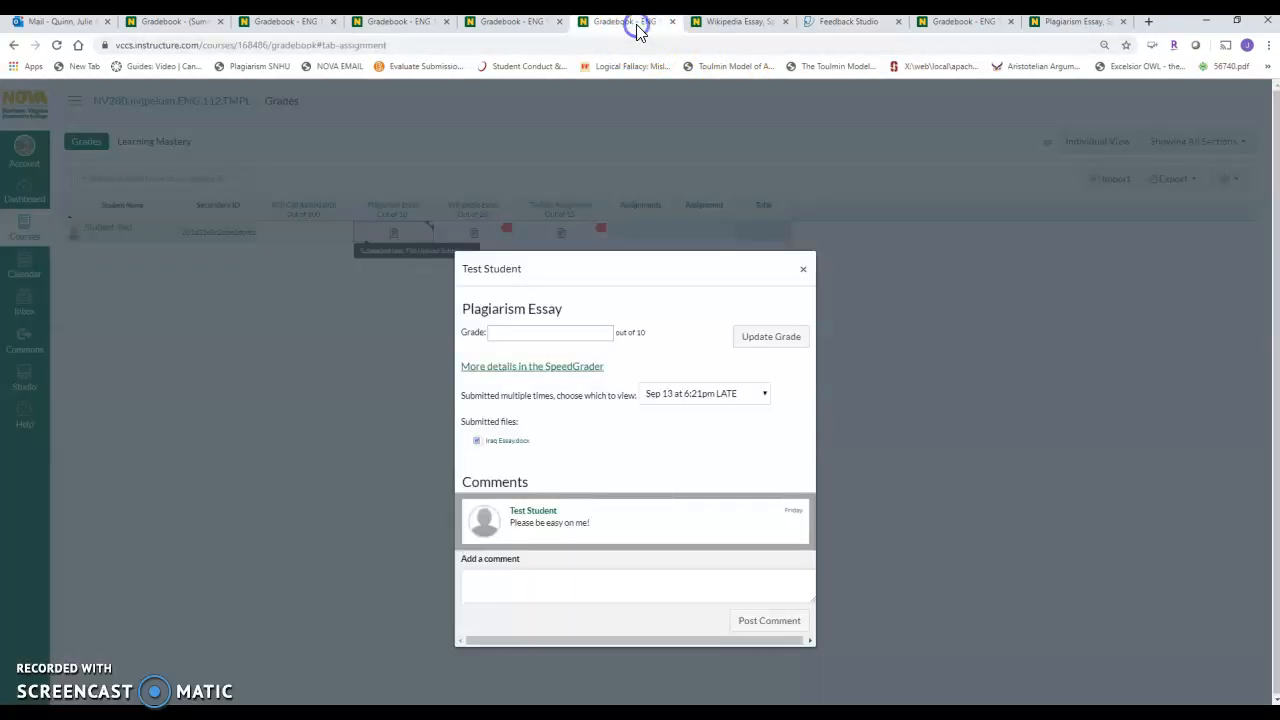
{"action": "left_click", "coordinate": [802, 271]}
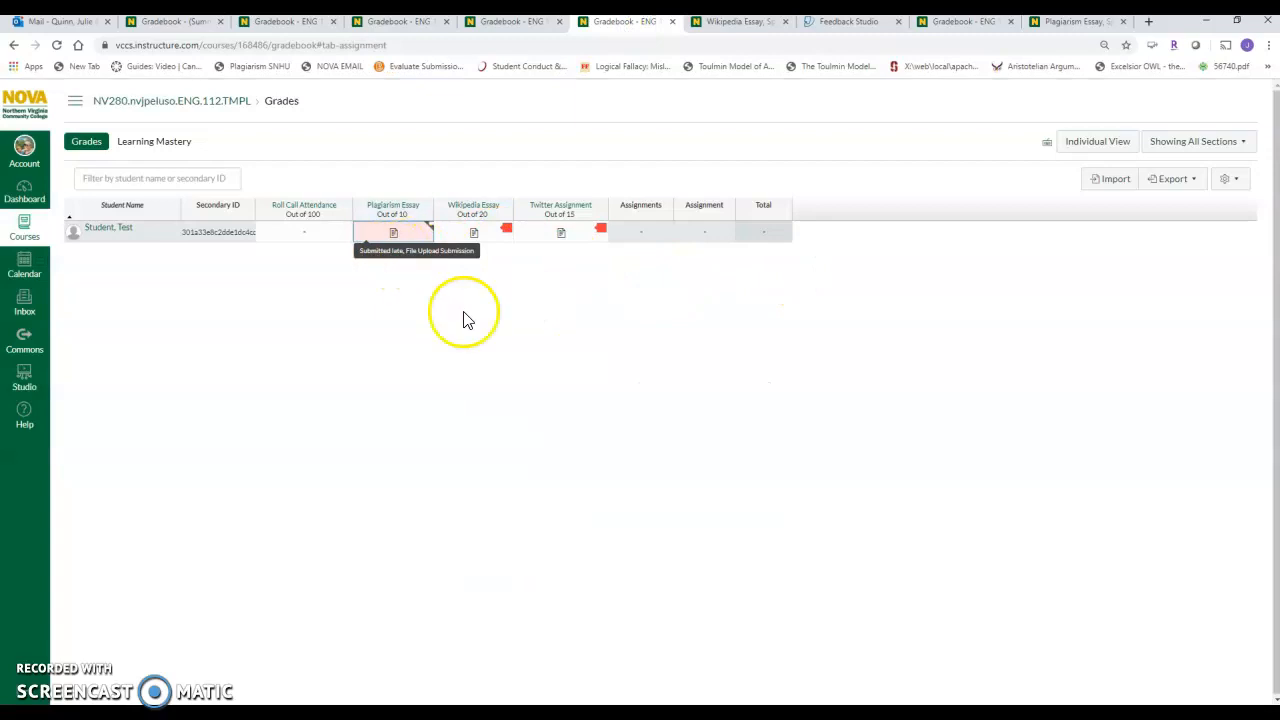
{"action": "left_click", "coordinate": [408, 45]}
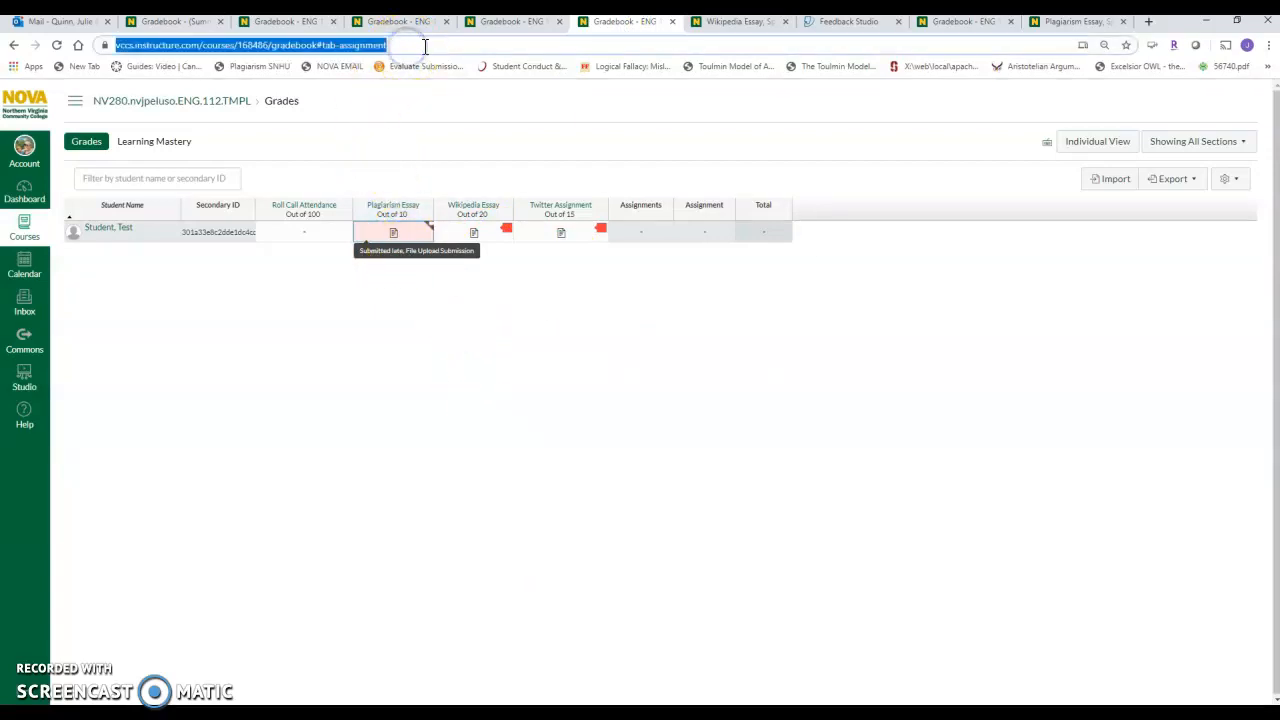
{"action": "left_click", "coordinate": [672, 21]}
Dismiss the Plagiarism Essay details in the neighbouring gradebook tab and reload the gradebook.
{"action": "left_click", "coordinate": [520, 24]}
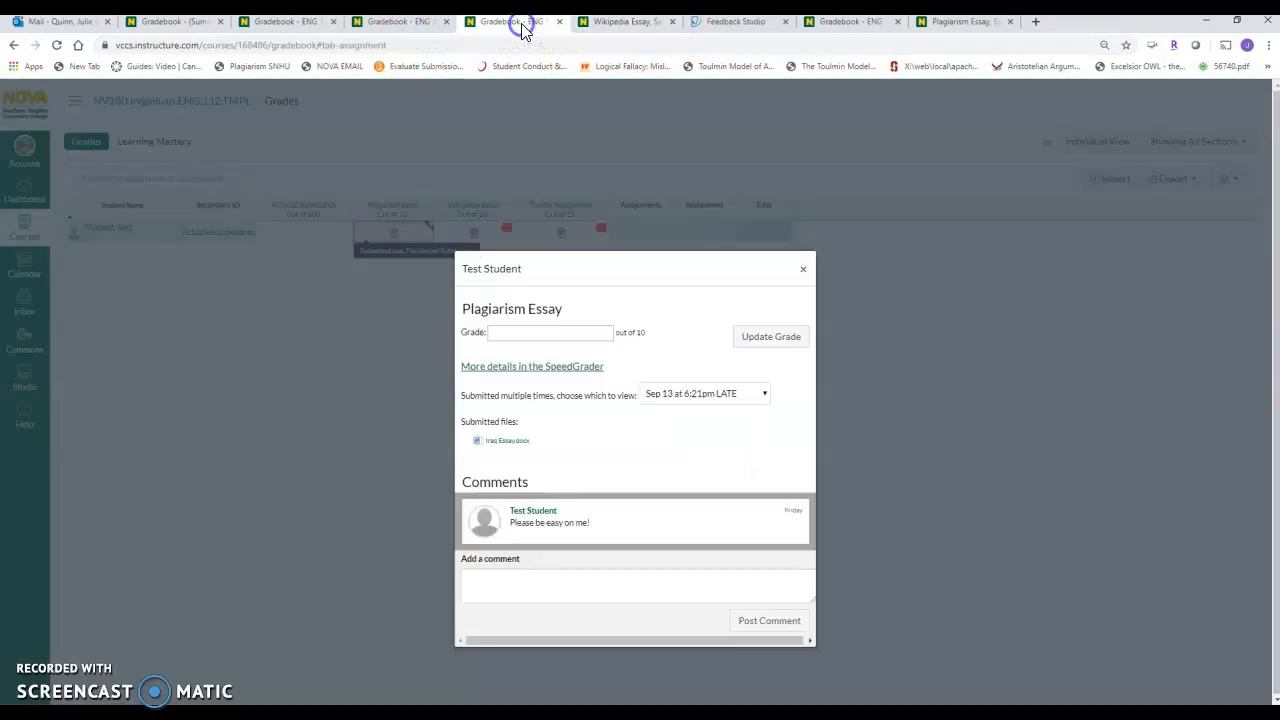
{"action": "left_click", "coordinate": [803, 270]}
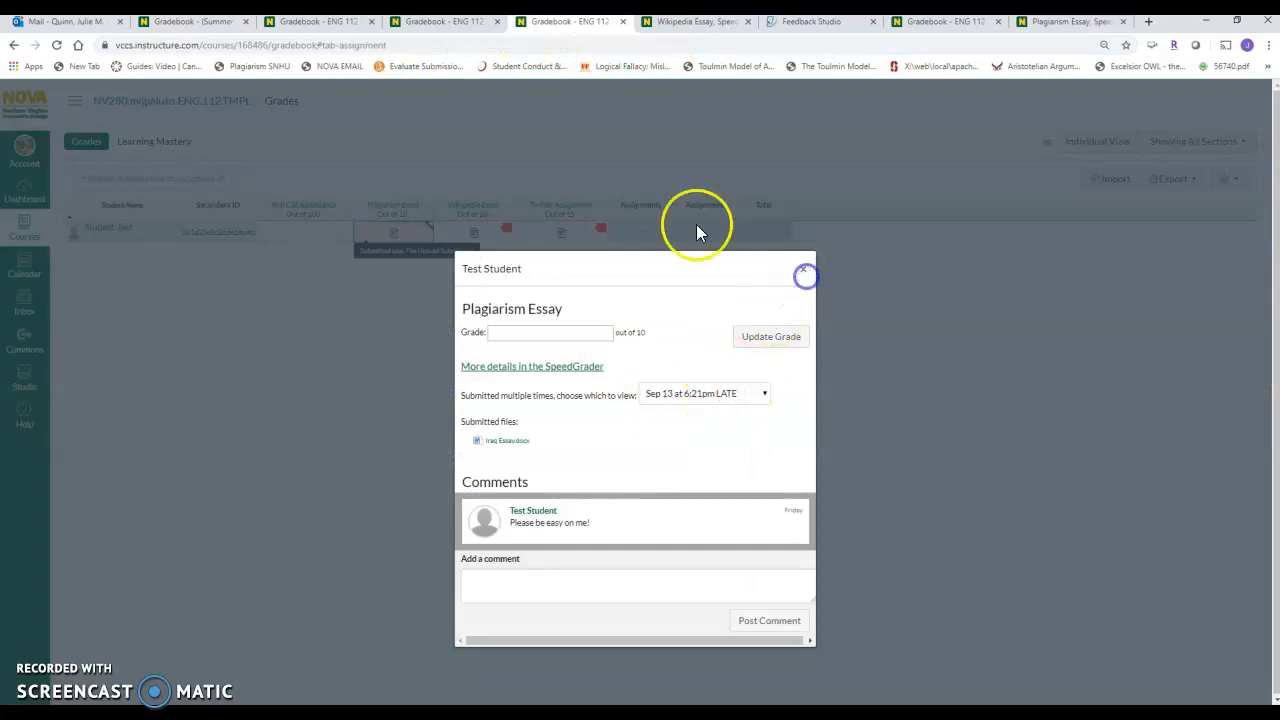
{"action": "left_click", "coordinate": [802, 268]}
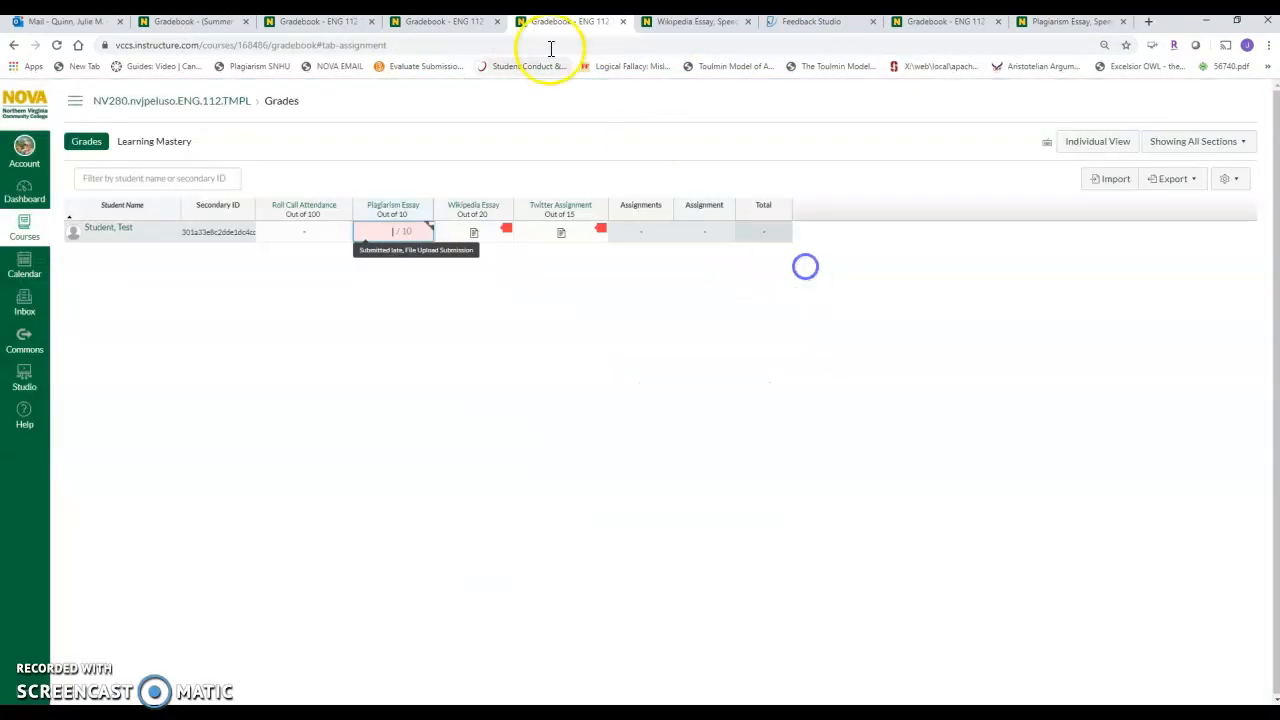
{"action": "left_click", "coordinate": [483, 46]}
{"action": "key", "text": "Return"}
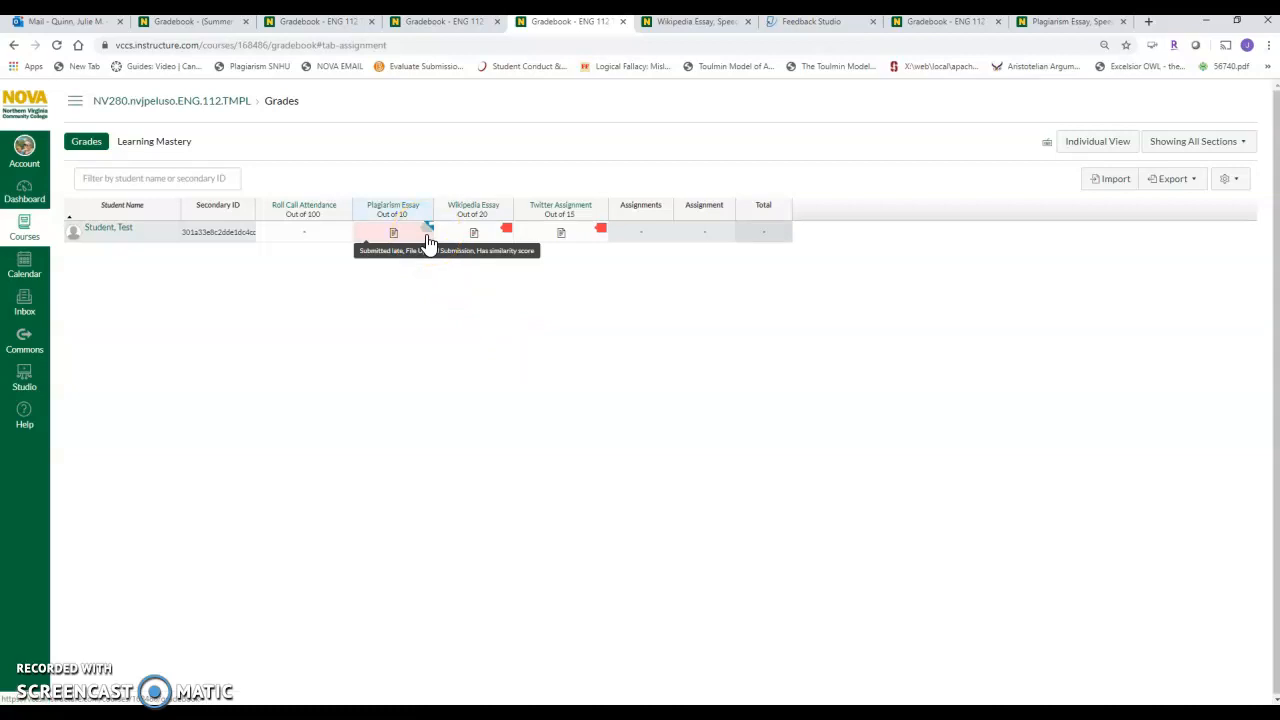
Open the Plagiarism Essay submission in SpeedGrader and copy the passage starting "First responders scrambled to rescue survivors from the debris".
{"action": "left_click", "coordinate": [428, 229]}
{"action": "left_click", "coordinate": [525, 368]}
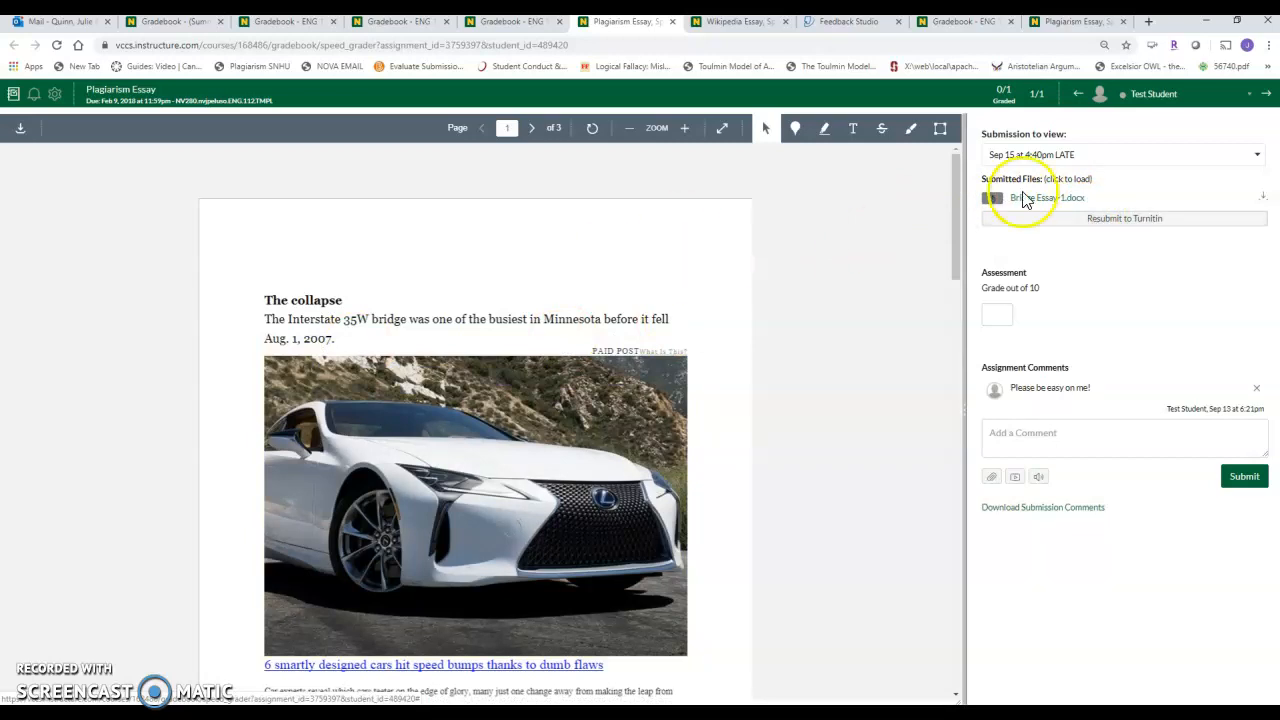
{"action": "left_click_drag", "start_coordinate": [958, 205], "coordinate": [964, 273]}
{"action": "left_click_drag", "start_coordinate": [264, 490], "coordinate": [587, 536]}
Search Google in a new tab for the copied passage in quotation marks and open the matching Chicago Tribune bridge collapse article.
{"action": "left_click", "coordinate": [1148, 22]}
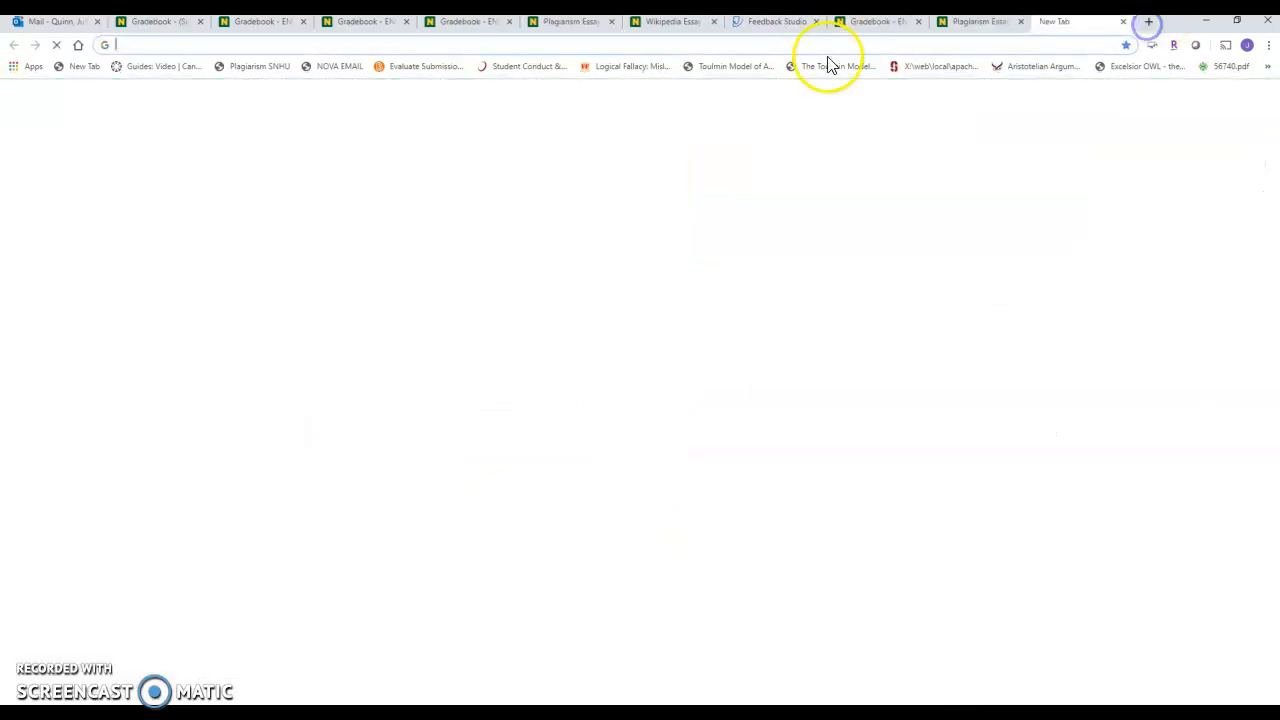
{"action": "left_click", "coordinate": [621, 45]}
{"action": "key", "text": "ctrl+v"}
{"action": "key", "text": "Return"}
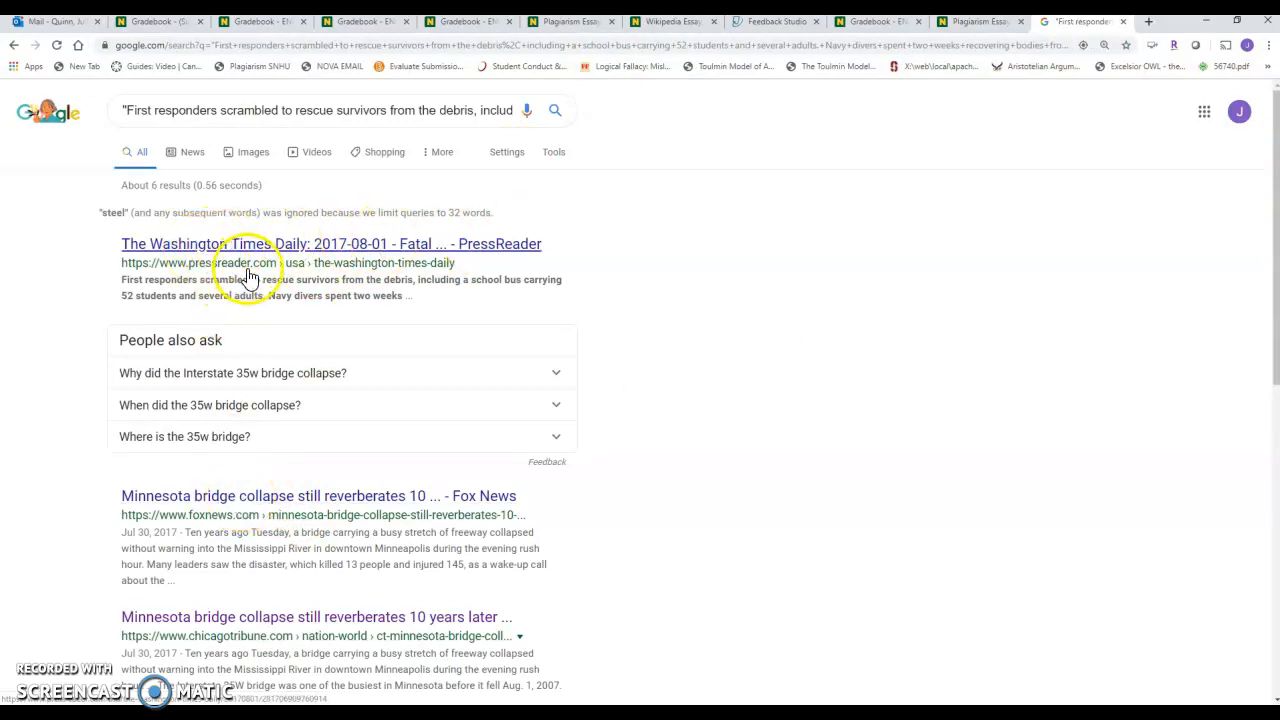
{"action": "left_click", "coordinate": [326, 621]}
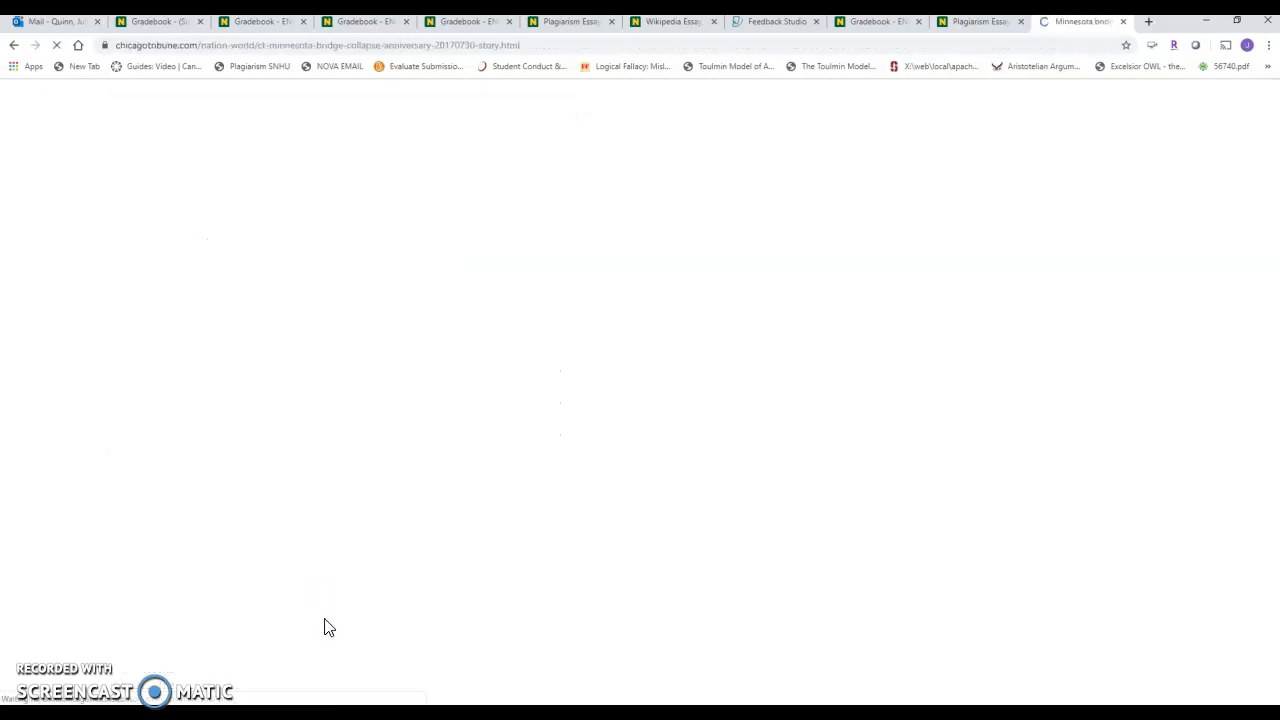
{"action": "left_click_drag", "start_coordinate": [1276, 138], "coordinate": [1275, 227]}
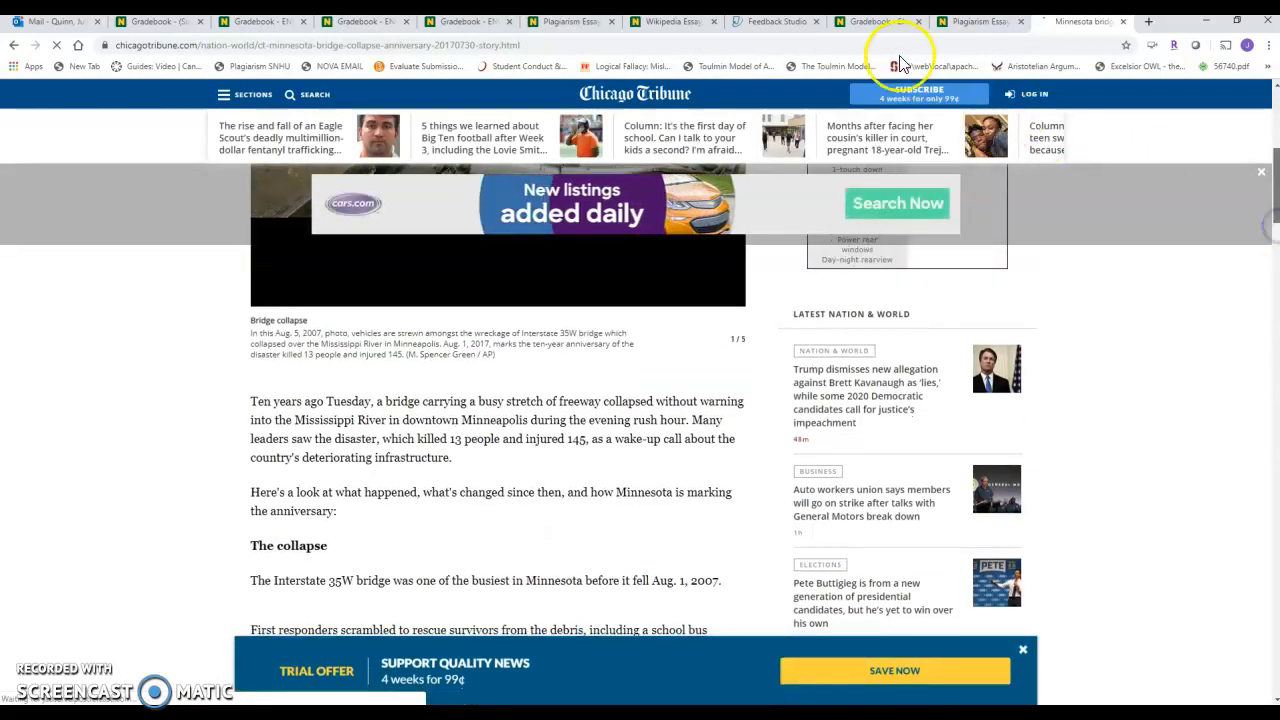
Close the older Plagiarism Essay, adjacent gradebook and Feedback Studio tabs, and return to the Wikipedia Essay submission.
{"action": "left_click", "coordinate": [982, 22]}
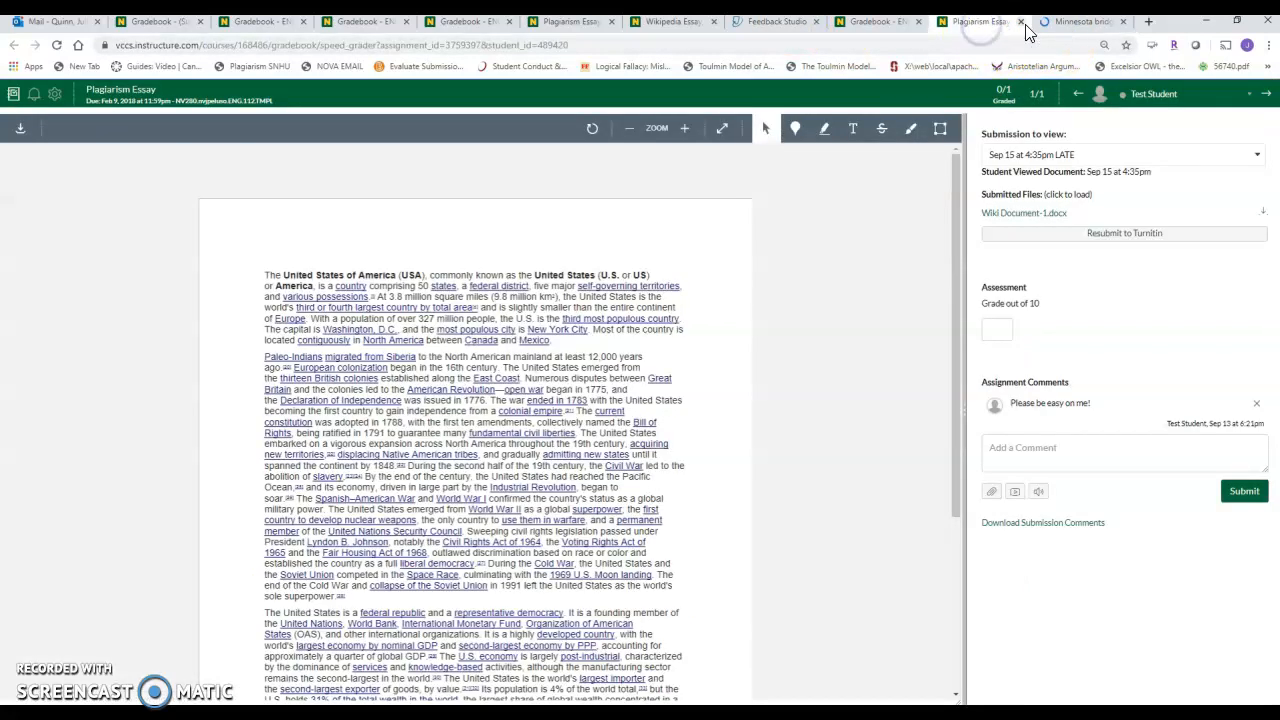
{"action": "left_click", "coordinate": [1021, 22]}
{"action": "left_click", "coordinate": [905, 22]}
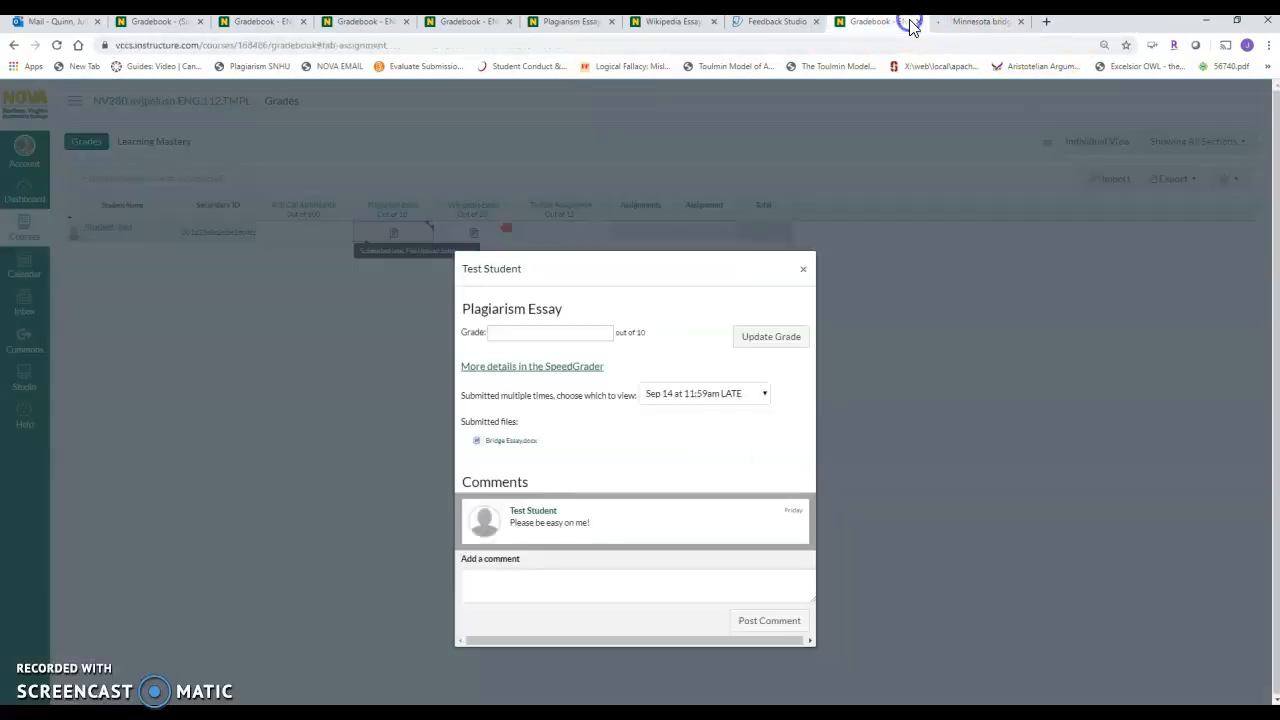
{"action": "left_click", "coordinate": [918, 21]}
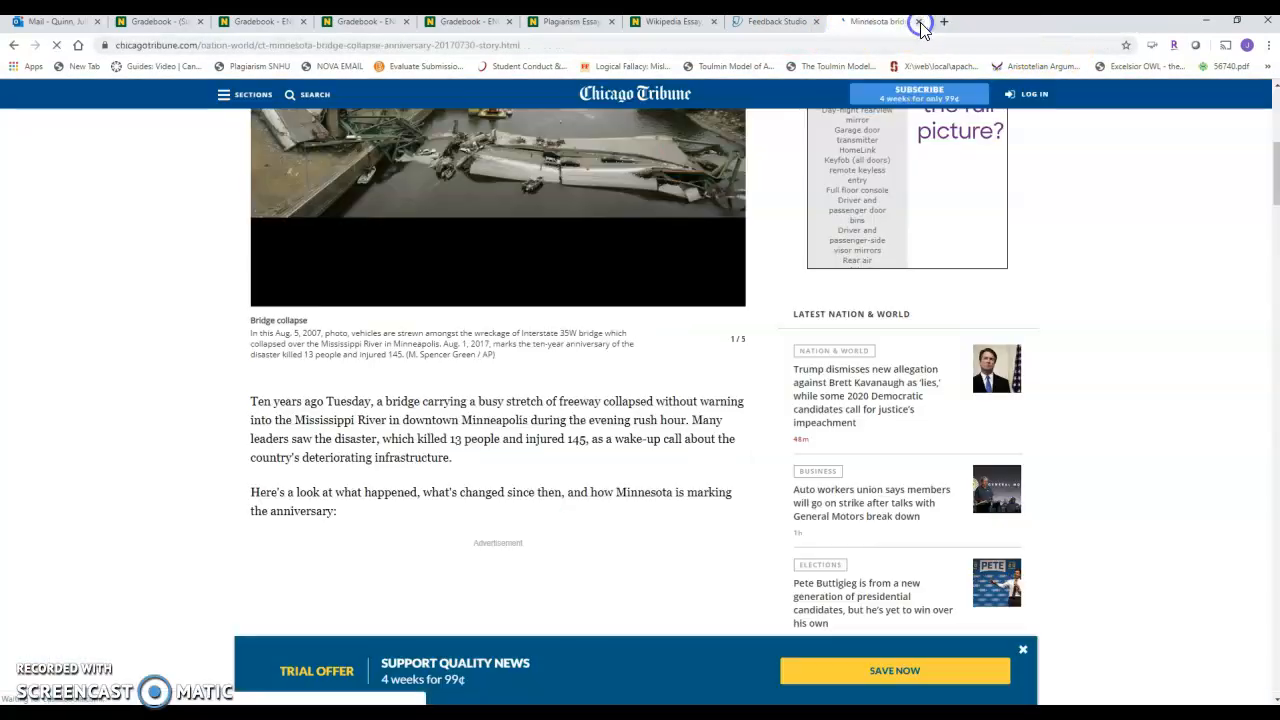
{"action": "left_click", "coordinate": [762, 23]}
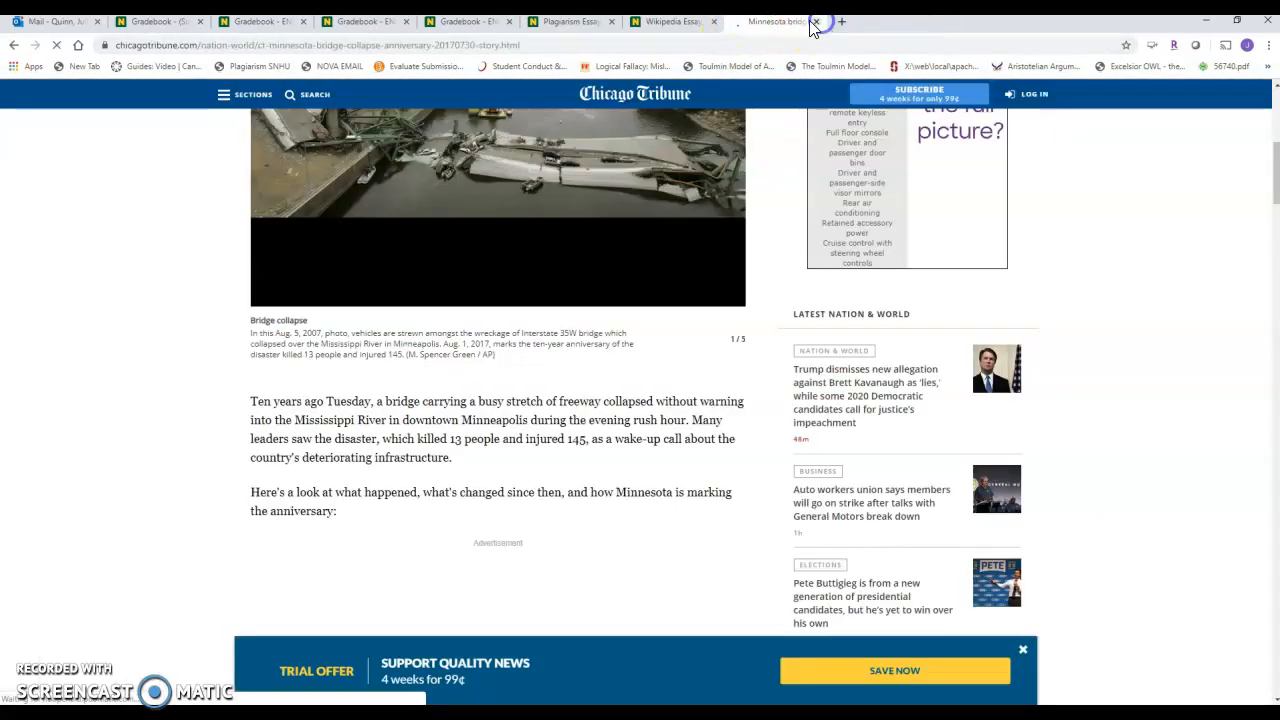
{"action": "left_click", "coordinate": [815, 21]}
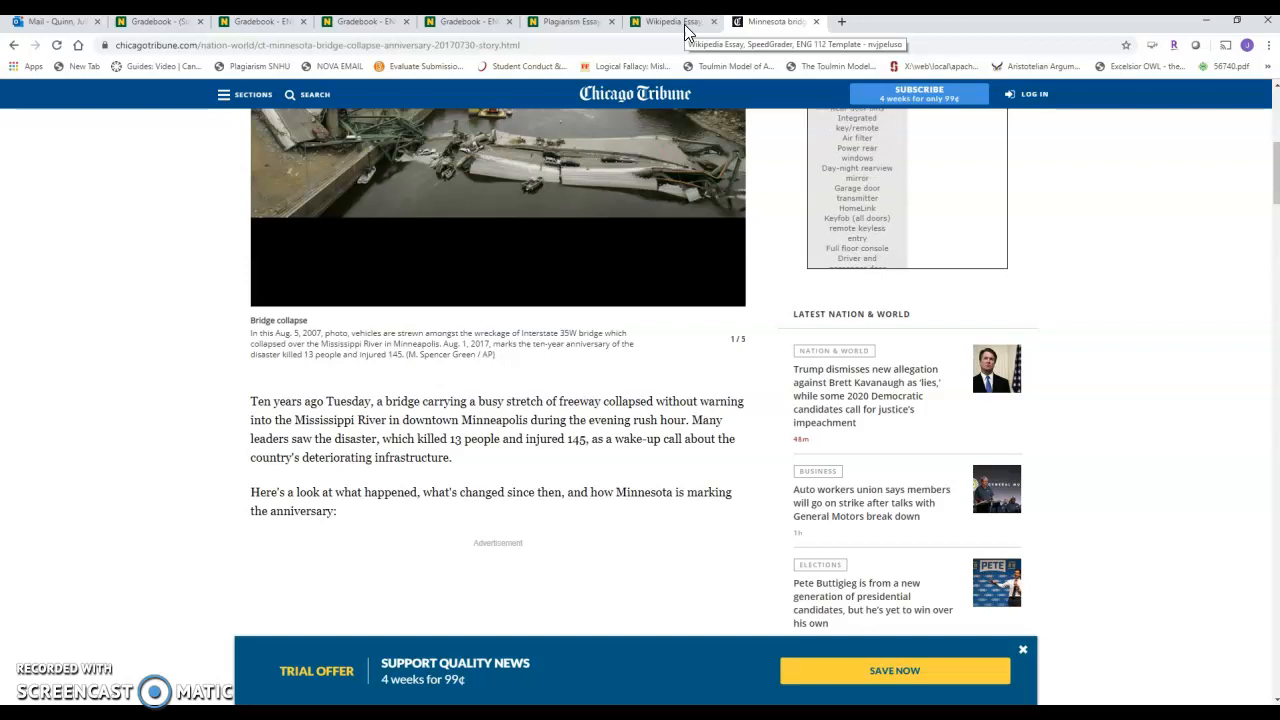
{"action": "left_click", "coordinate": [686, 30]}
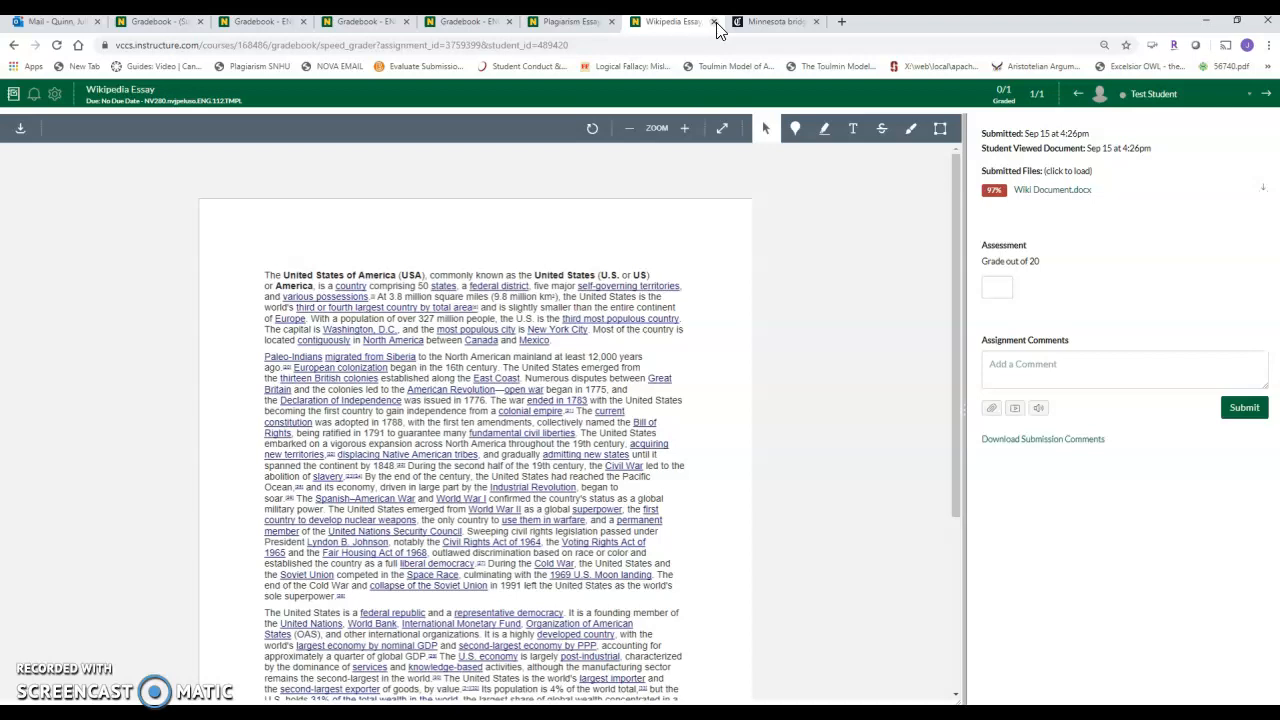
Search for "course hero steinbeck" in a new tab and view Course Hero's The Grapes of Wrath study guide.
{"action": "left_click", "coordinate": [839, 22]}
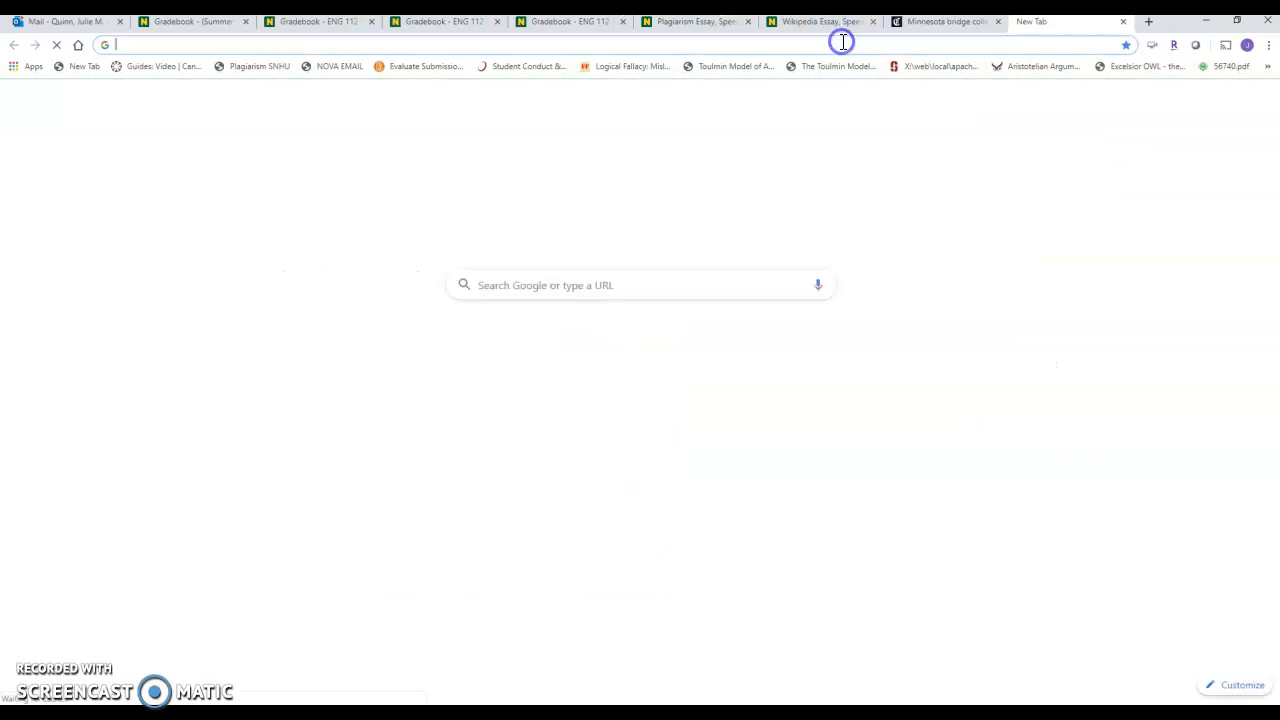
{"action": "type", "text": "course hero"}
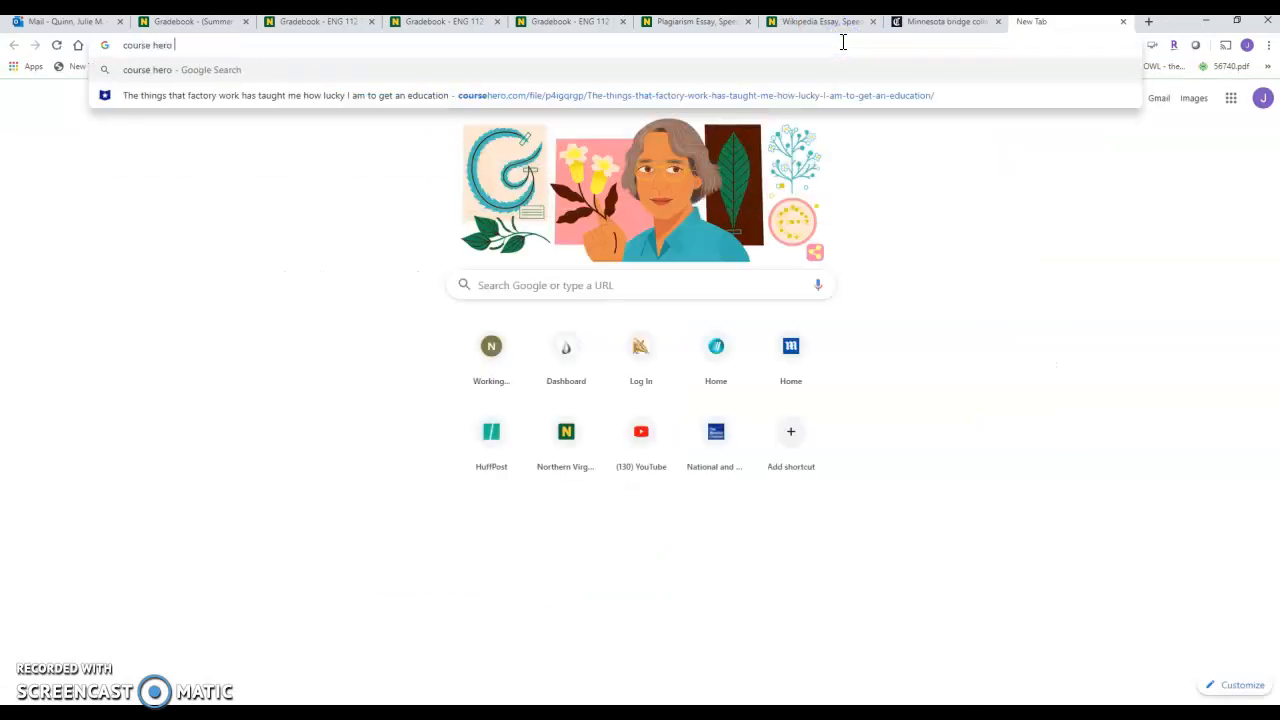
{"action": "type", "text": " steinbeck"}
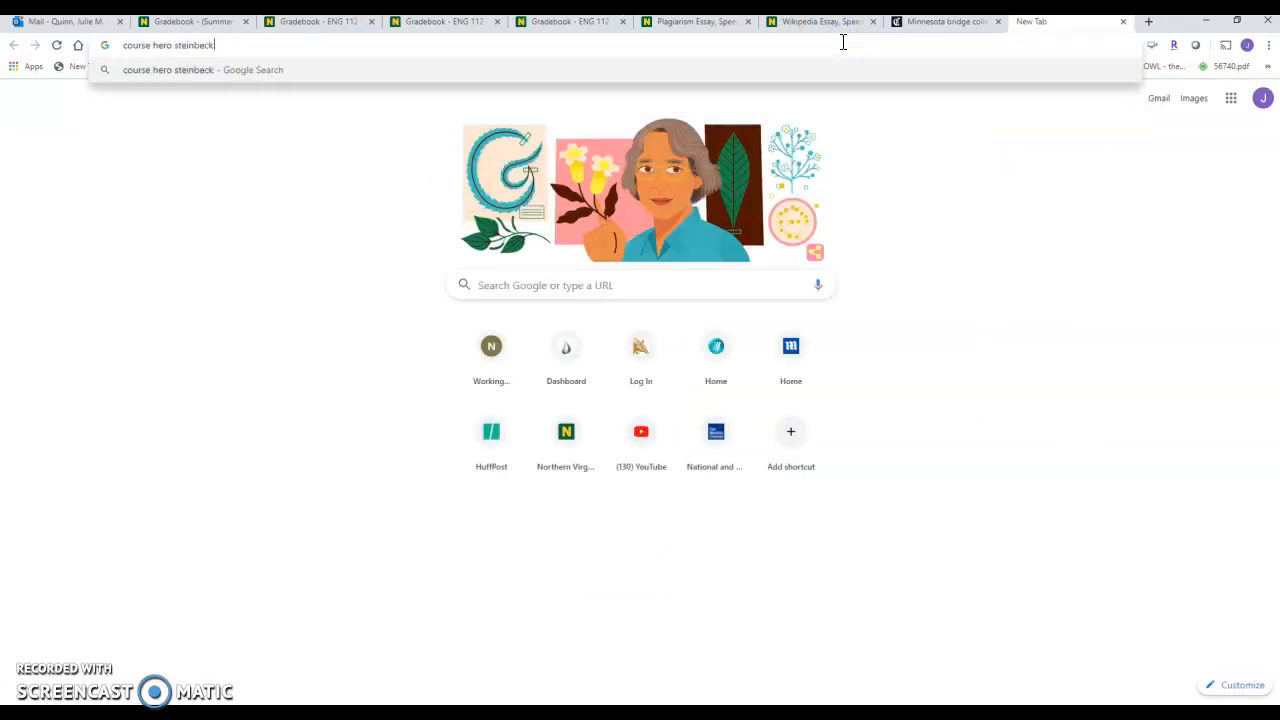
{"action": "key", "text": "Return"}
{"action": "left_click", "coordinate": [336, 496]}
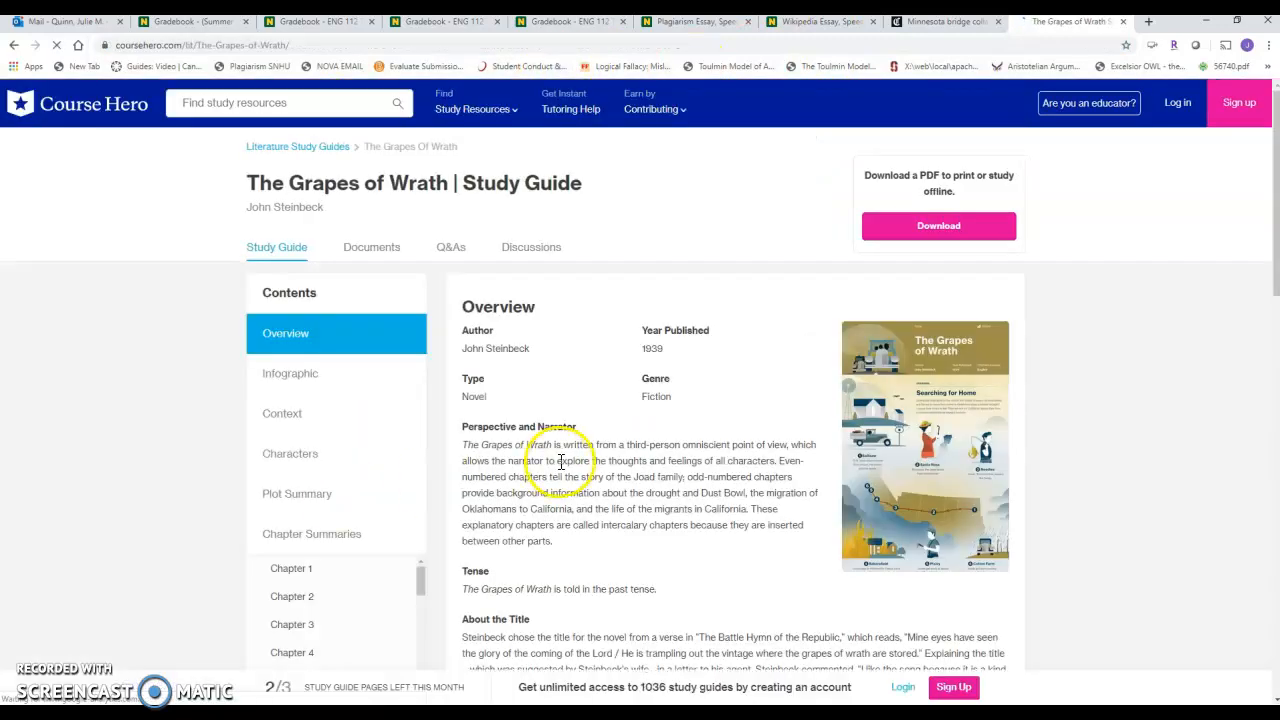
{"action": "left_click_drag", "start_coordinate": [1276, 217], "coordinate": [1276, 245]}
Search for "grapes of wrath essay course hero" and view the preview of the Yale University ENGLISH 120 essay.
{"action": "left_click", "coordinate": [303, 45]}
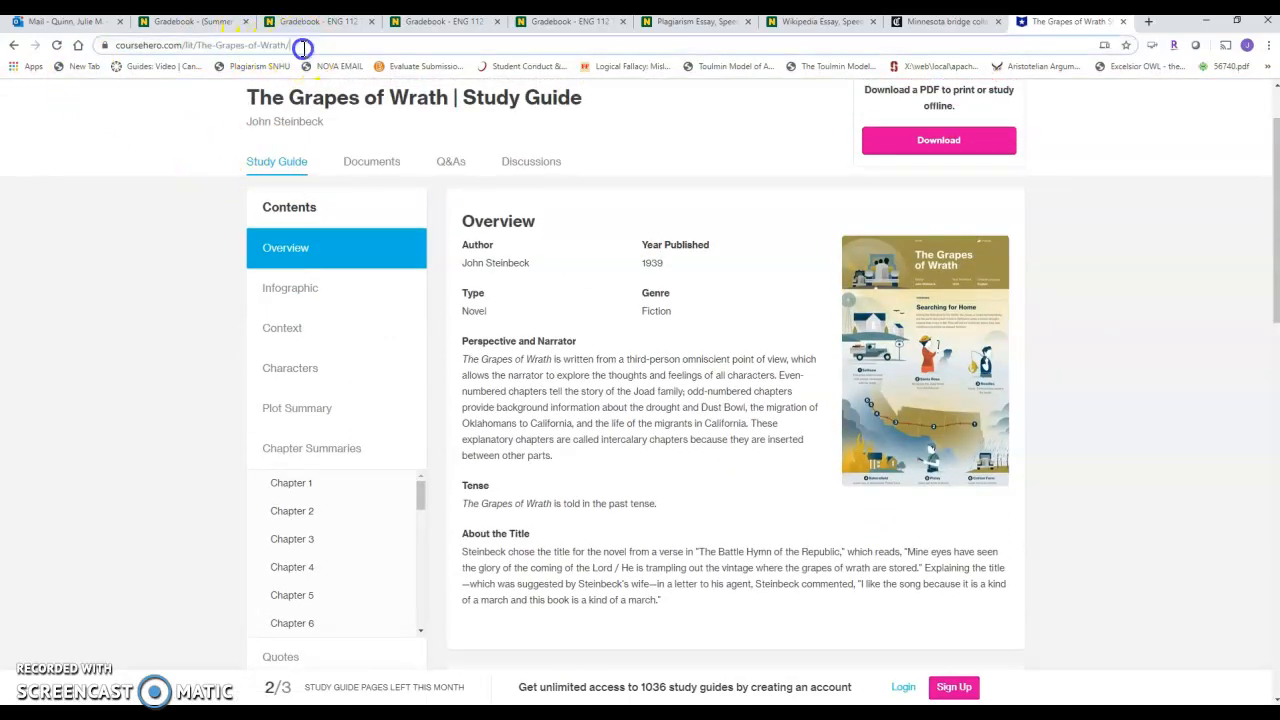
{"action": "left_click_drag", "start_coordinate": [343, 45], "coordinate": [103, 47]}
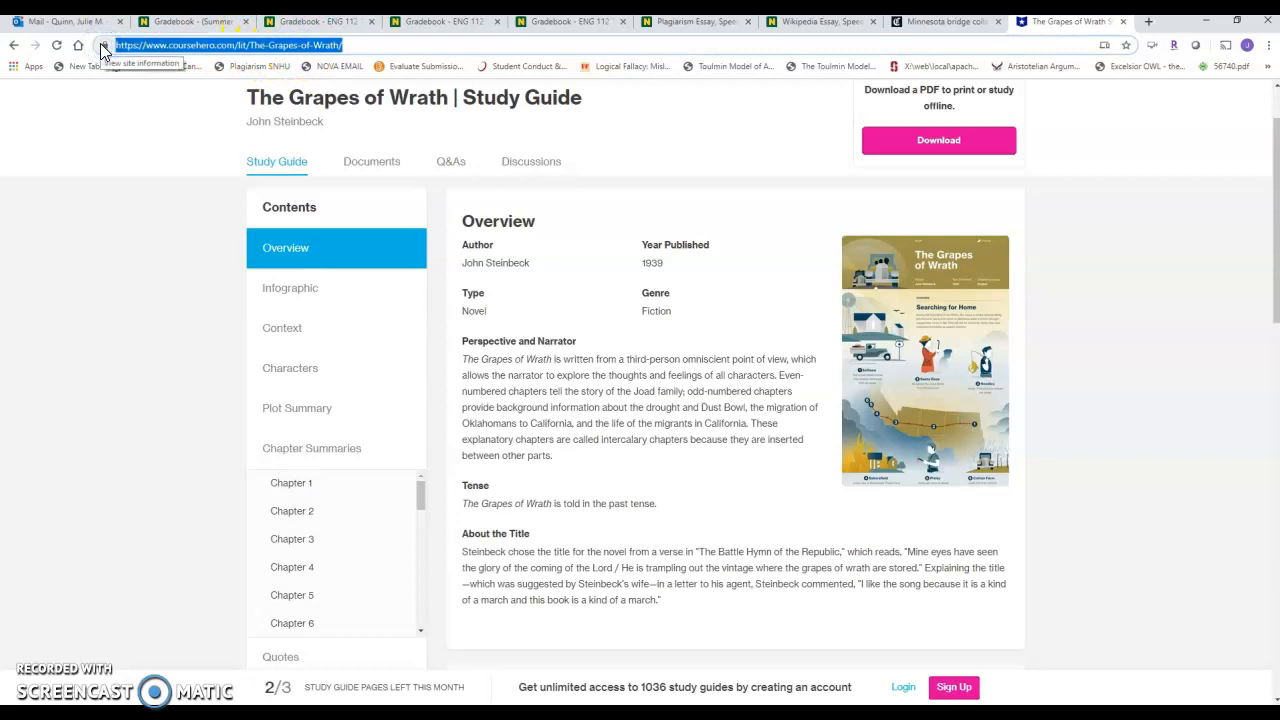
{"action": "type", "text": "grapes of wrath "}
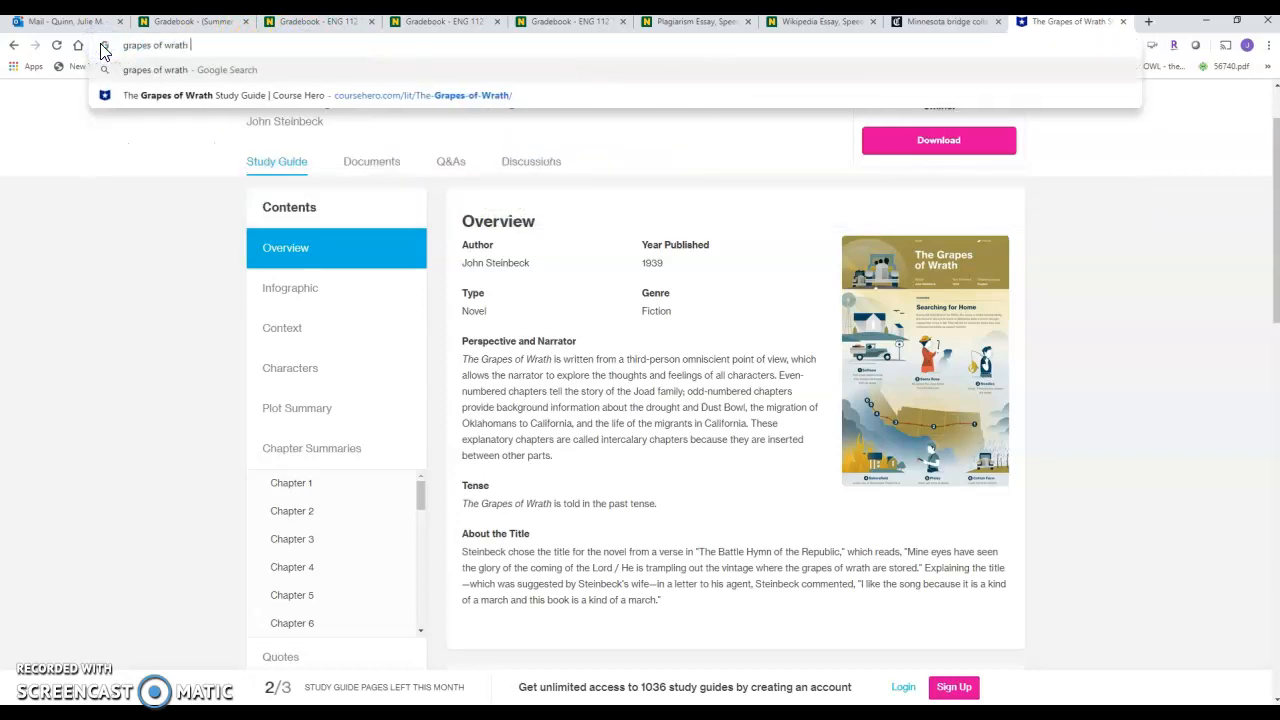
{"action": "type", "text": "essay course hero"}
{"action": "key", "text": "Return"}
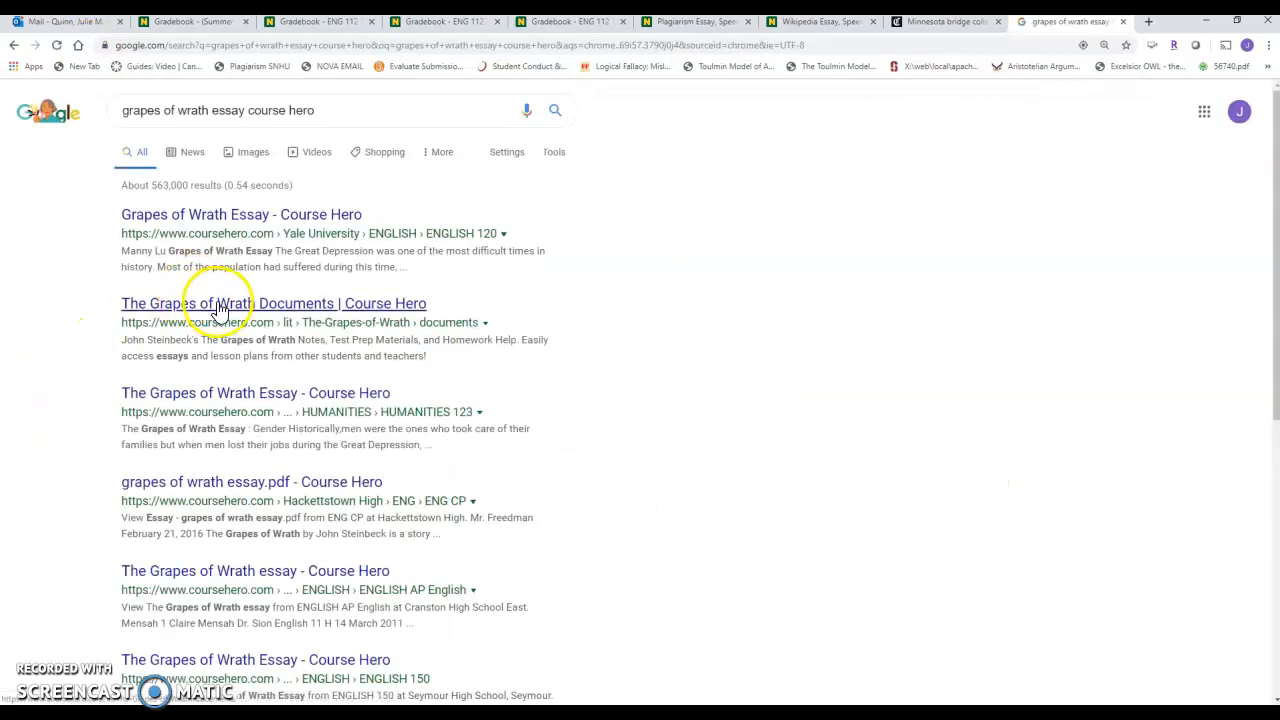
{"action": "left_click", "coordinate": [221, 226]}
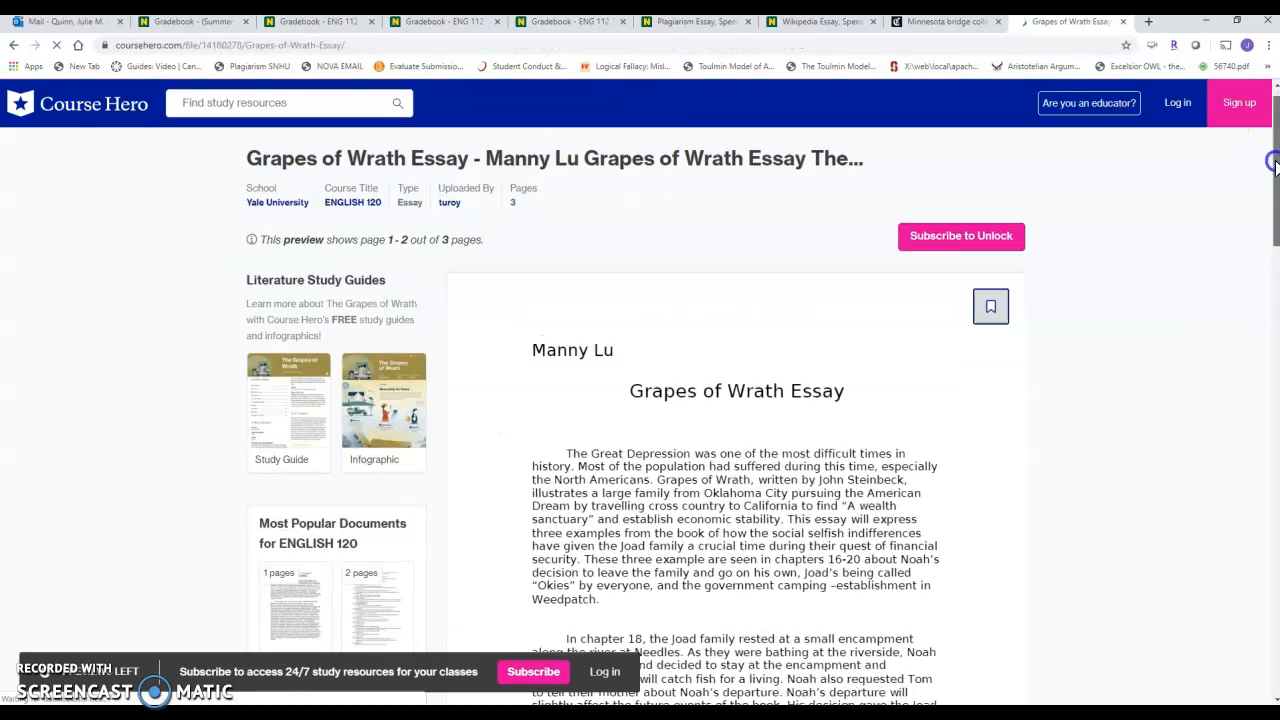
{"action": "scroll", "coordinate": [640, 400], "scroll_direction": "down", "scroll_amount": 5}
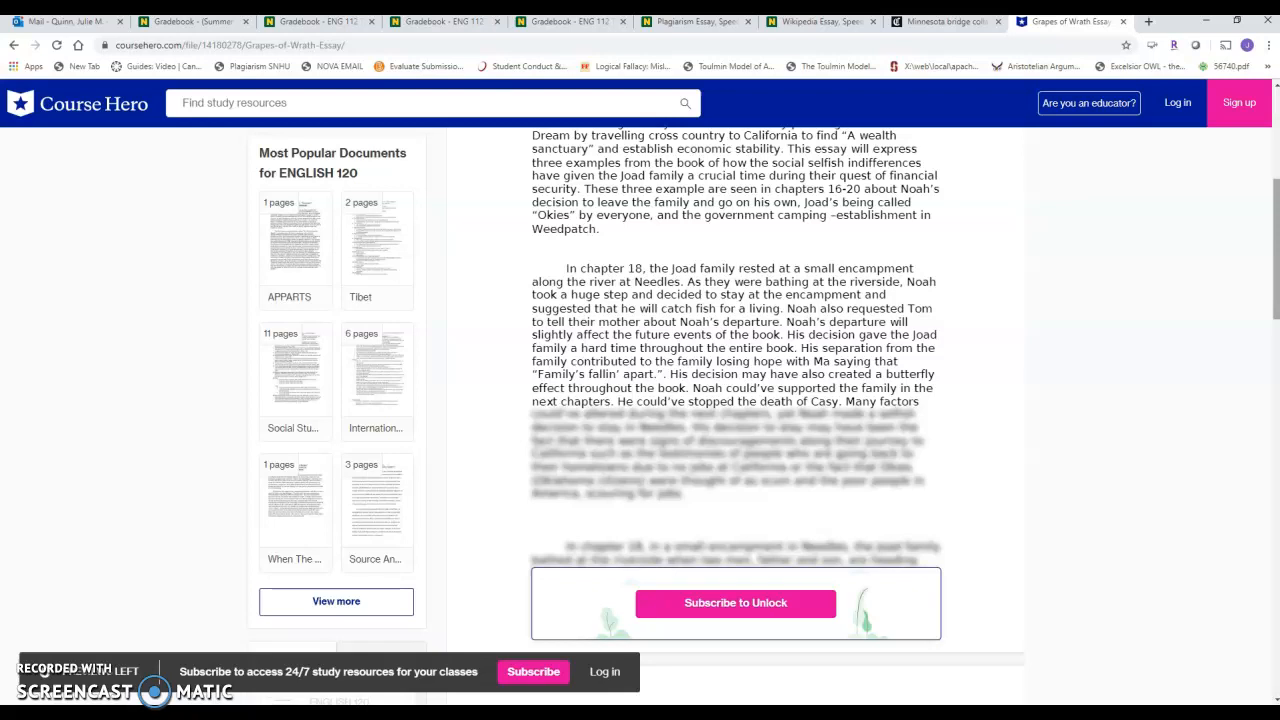
Return to the ENG 112 gradebook, close the submission details, and open the test student's Plagiarism Essay in SpeedGrader.
{"action": "left_click", "coordinate": [598, 22]}
{"action": "left_click", "coordinate": [803, 268]}
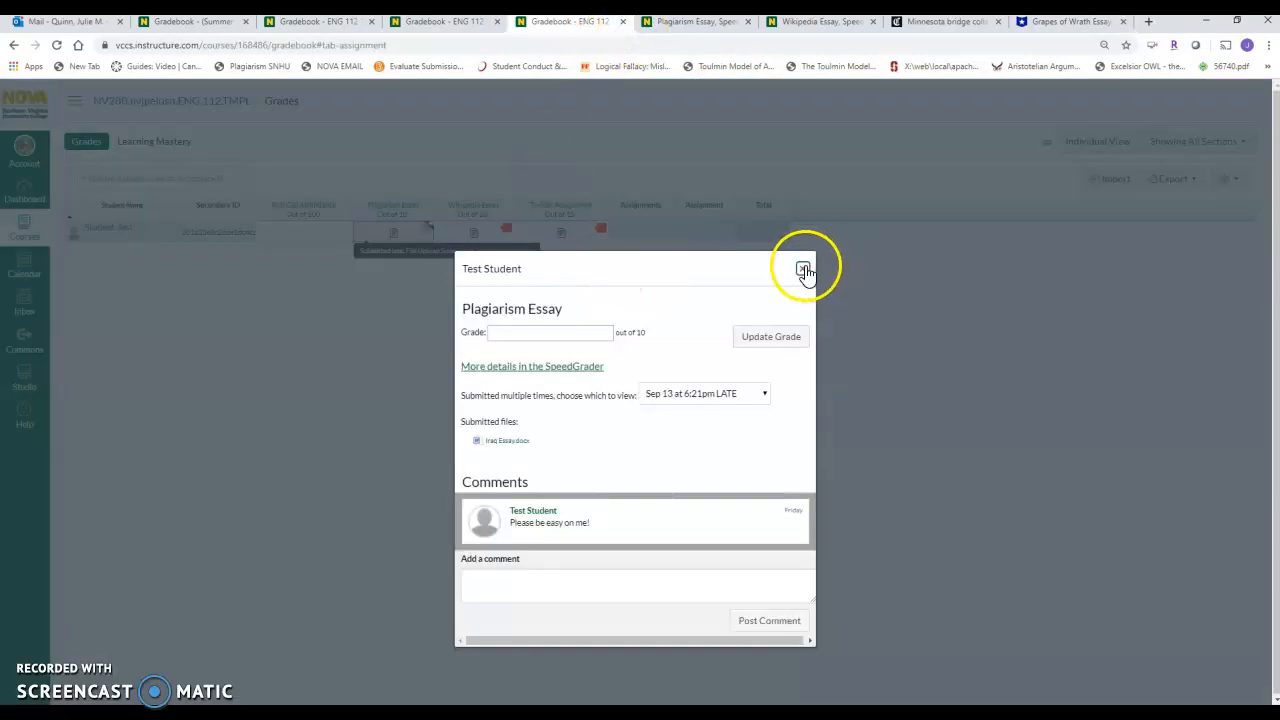
{"action": "left_click", "coordinate": [435, 285]}
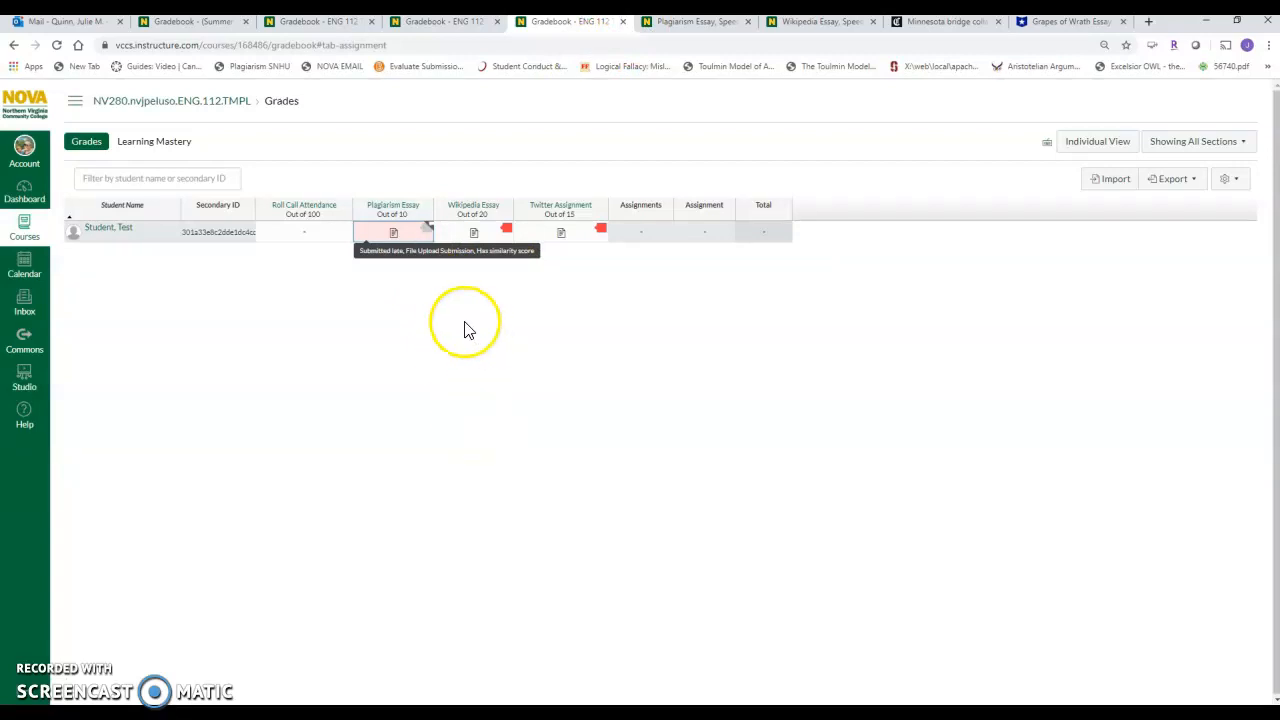
{"action": "left_click", "coordinate": [428, 228]}
{"action": "left_click", "coordinate": [535, 368]}
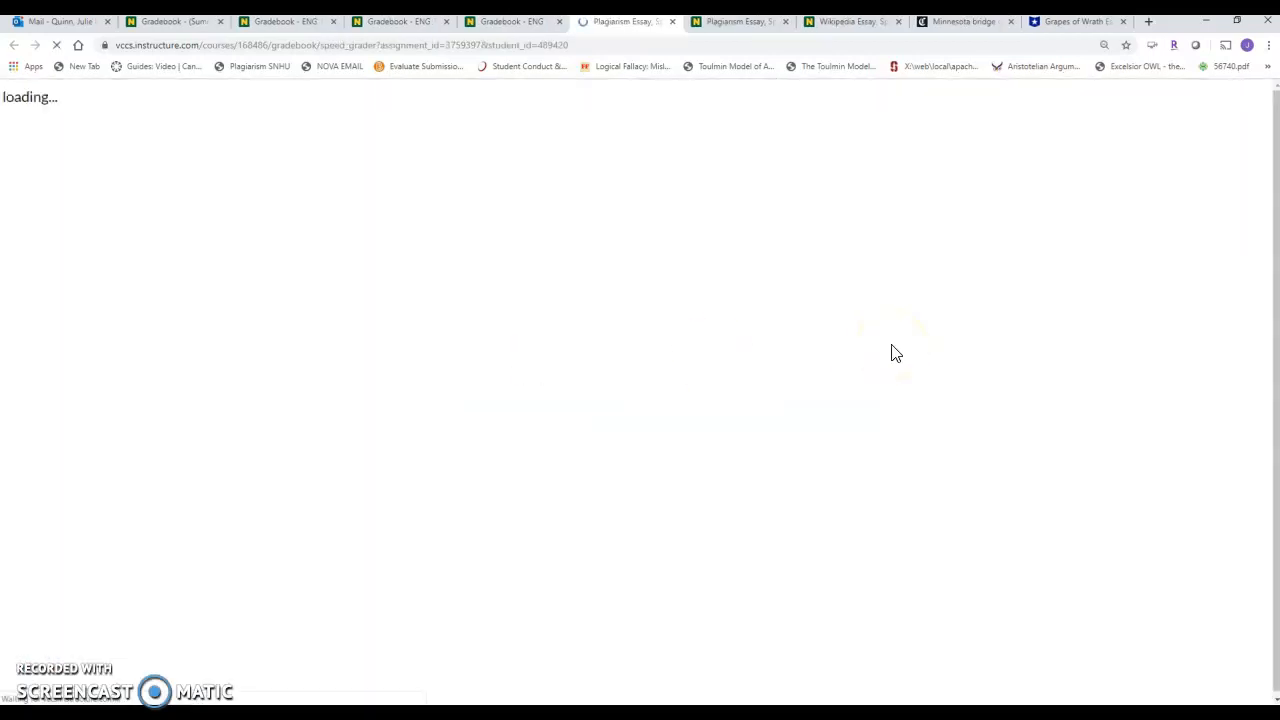
{"action": "left_click", "coordinate": [1102, 240]}
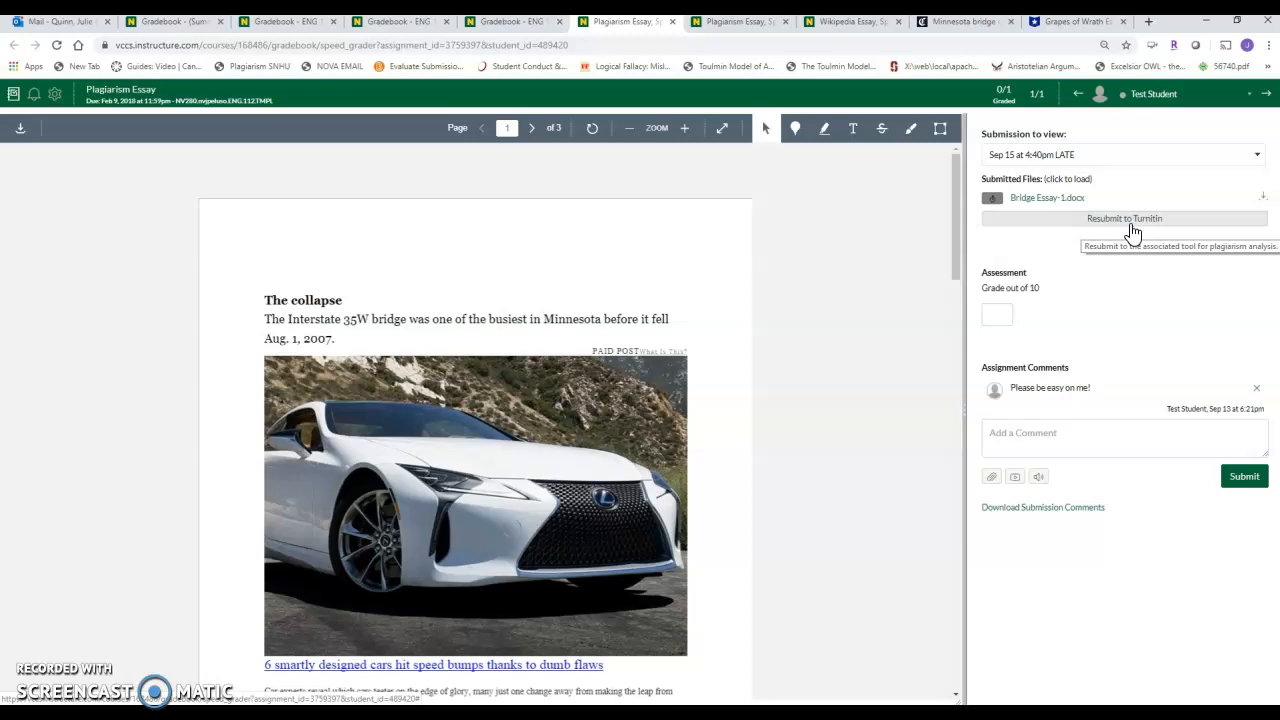
Dismiss the Twitter Assignment submission details in the two other ENG 112 gradebook tabs and close the older of these tabs.
{"action": "left_click", "coordinate": [385, 28]}
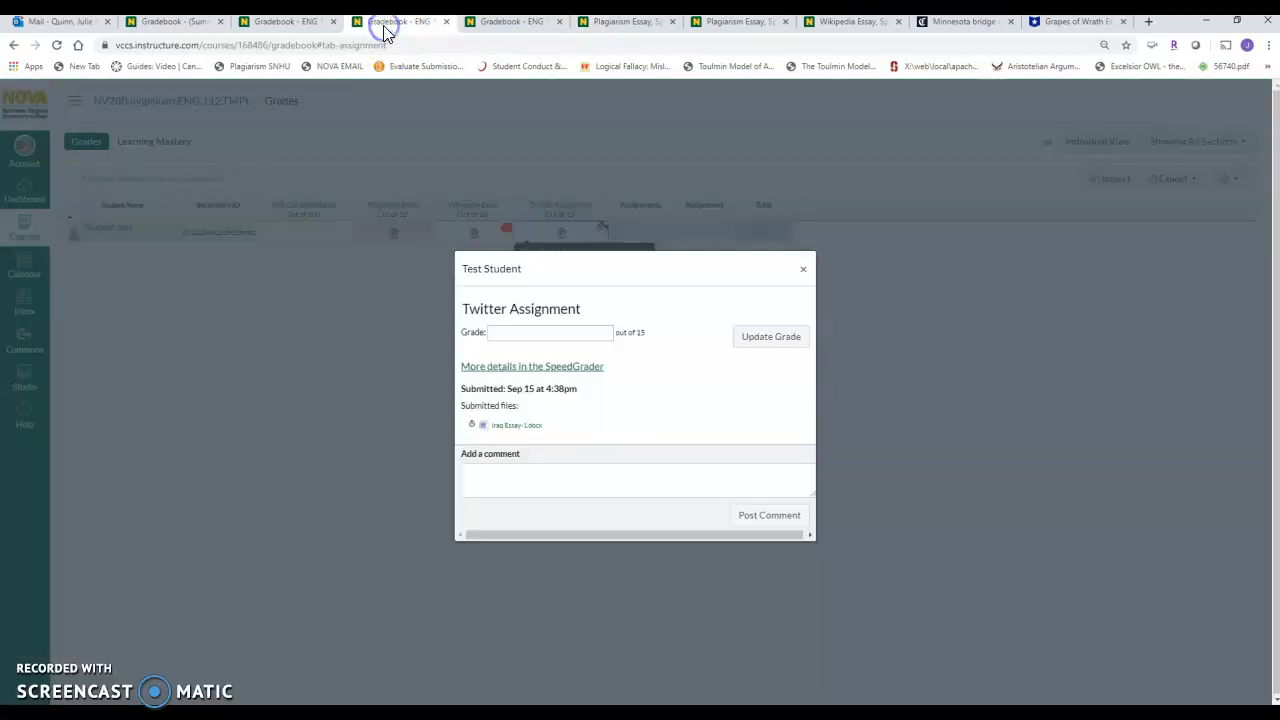
{"action": "left_click", "coordinate": [802, 270]}
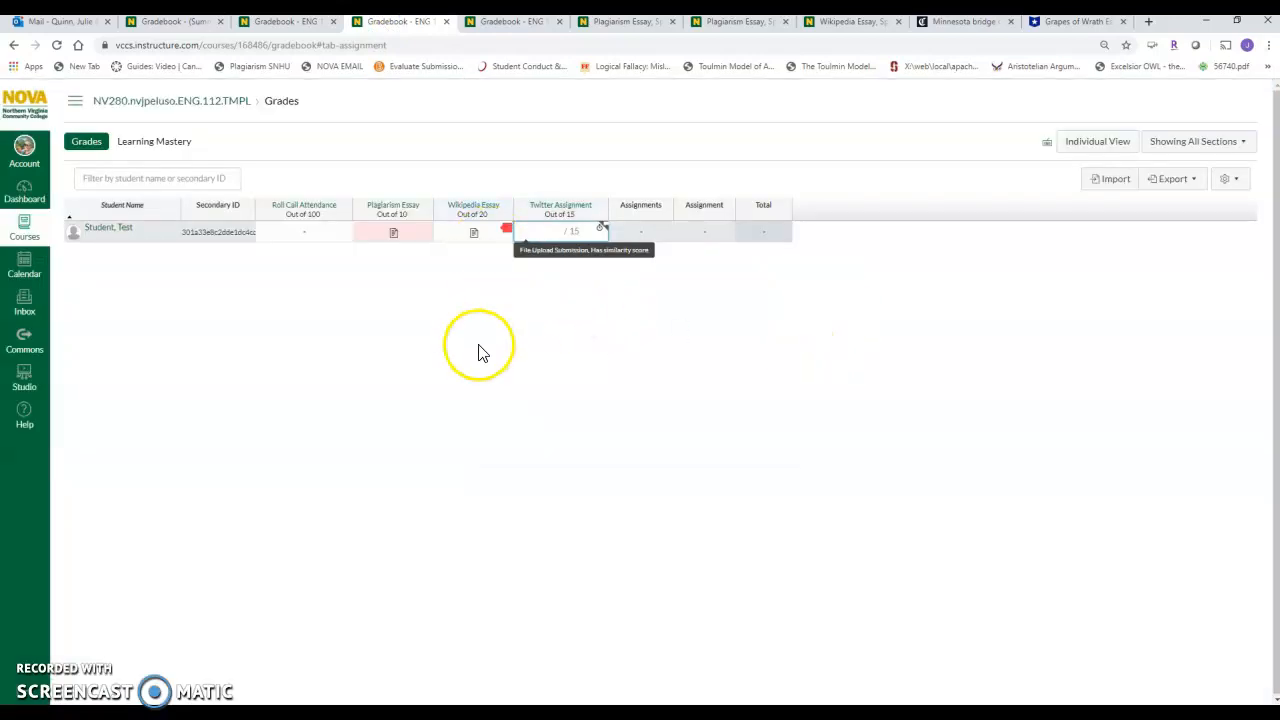
{"action": "left_click", "coordinate": [277, 27]}
{"action": "left_click", "coordinate": [803, 270]}
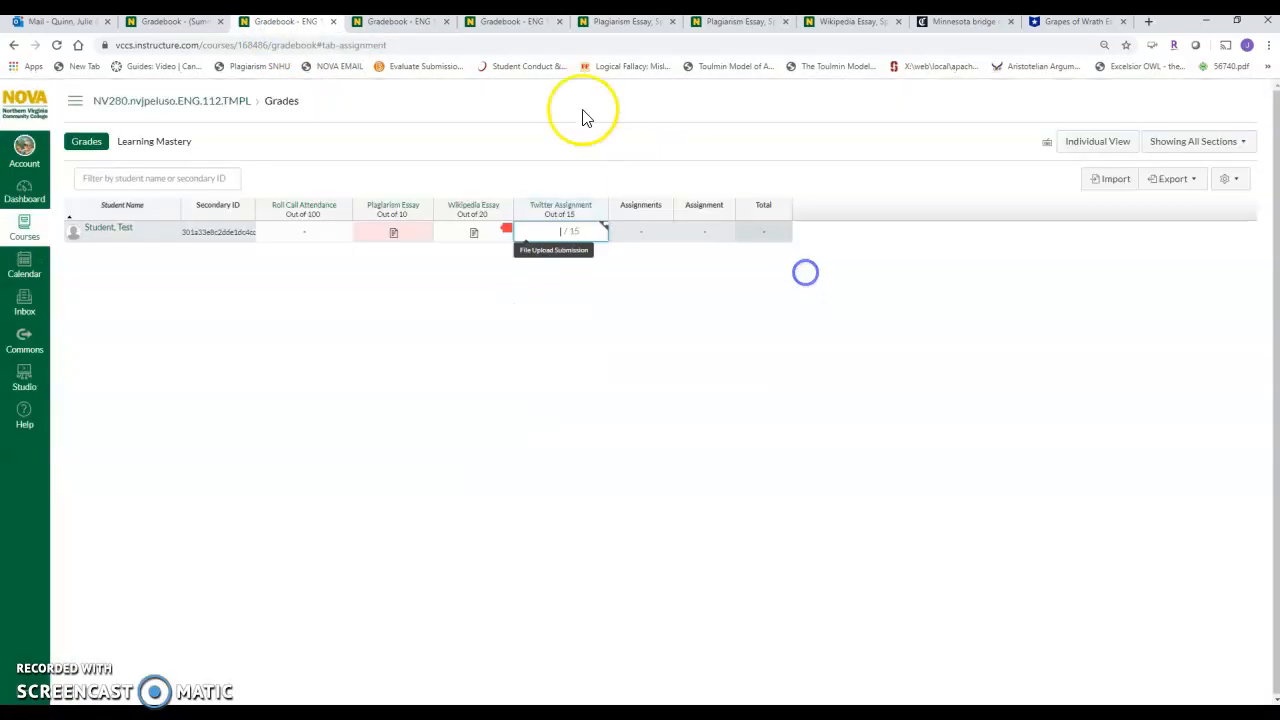
{"action": "left_click", "coordinate": [332, 22]}
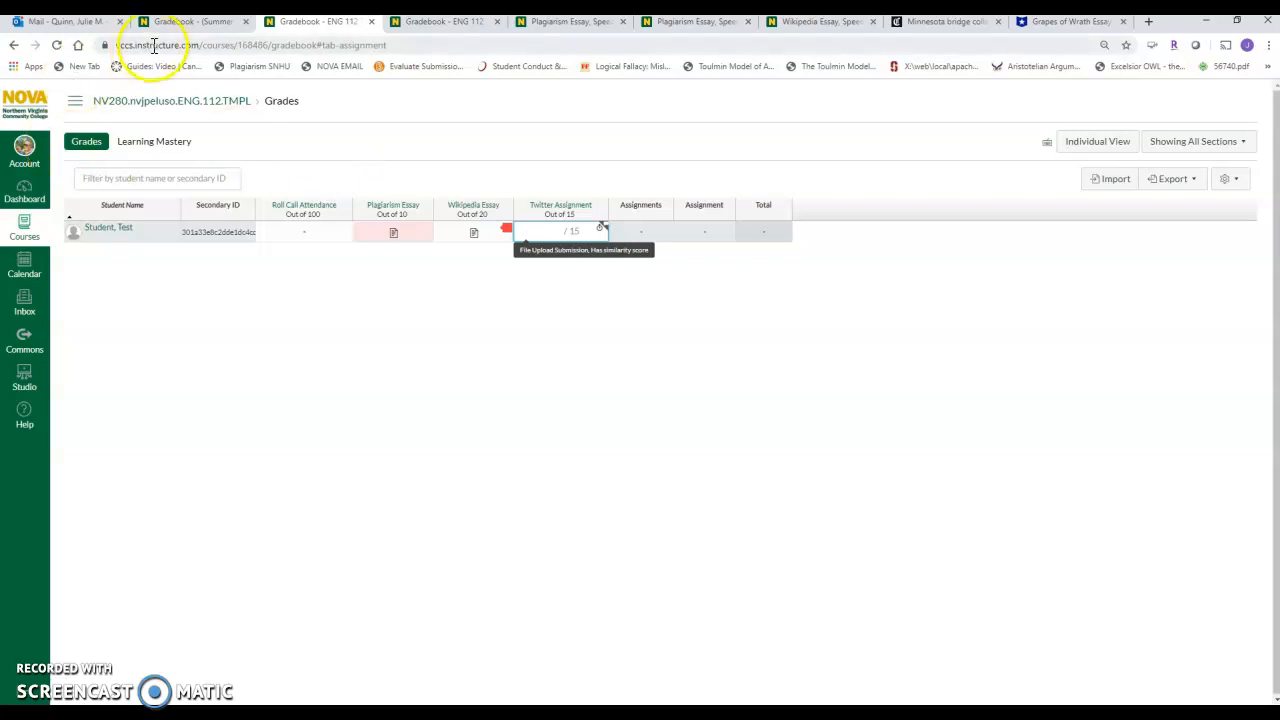
In the ENGLISH Summer gradebook, open the last student's Argumentative Essay Submission in SpeedGrader.
{"action": "left_click", "coordinate": [175, 21]}
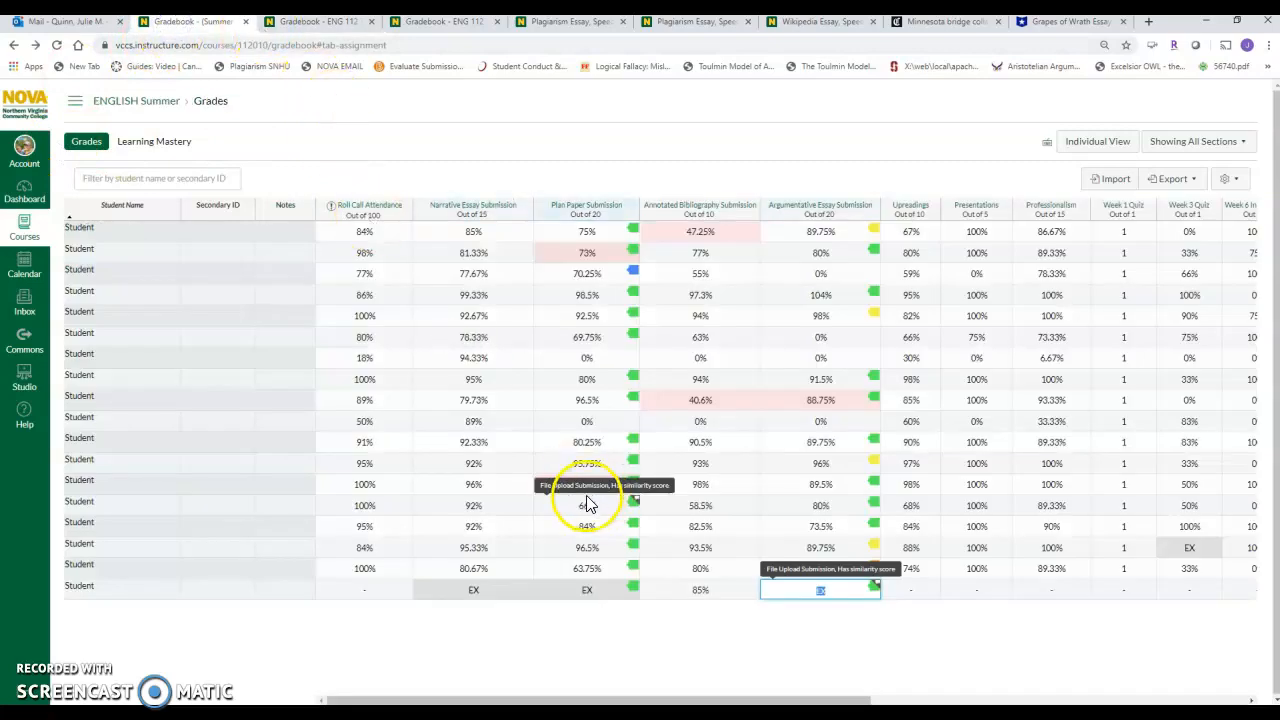
{"action": "left_click", "coordinate": [640, 641]}
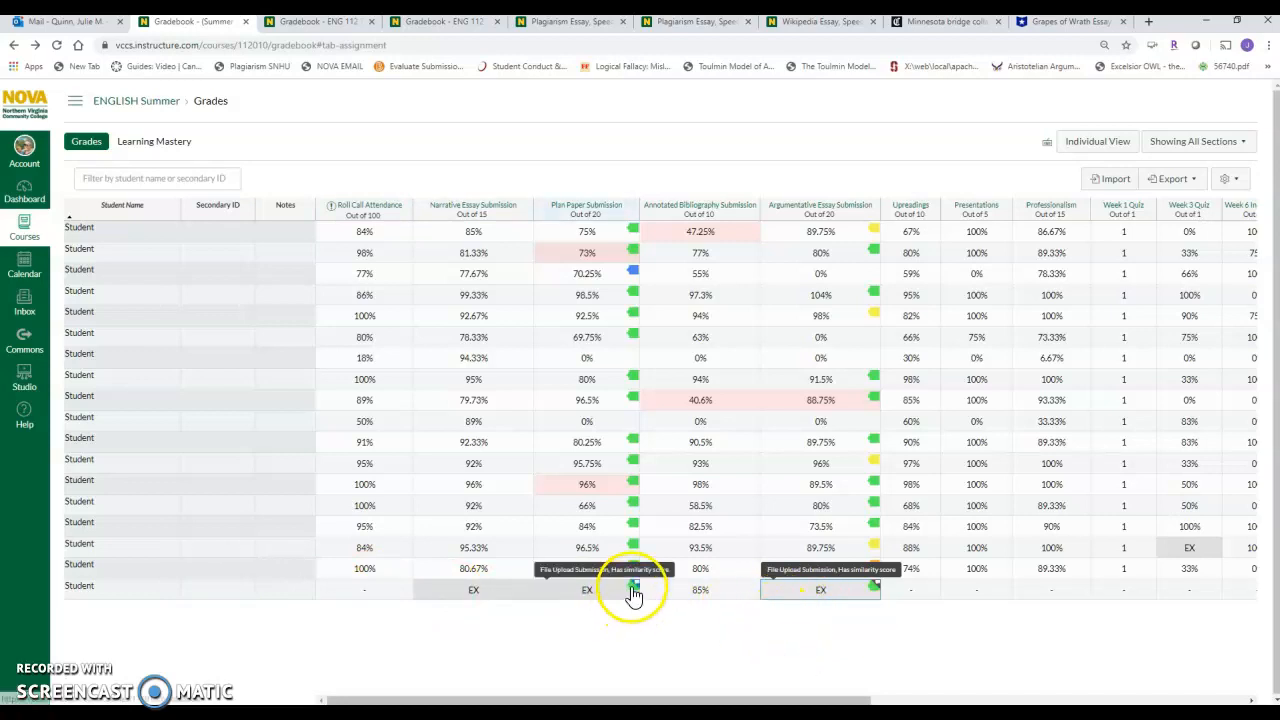
{"action": "left_click", "coordinate": [874, 591]}
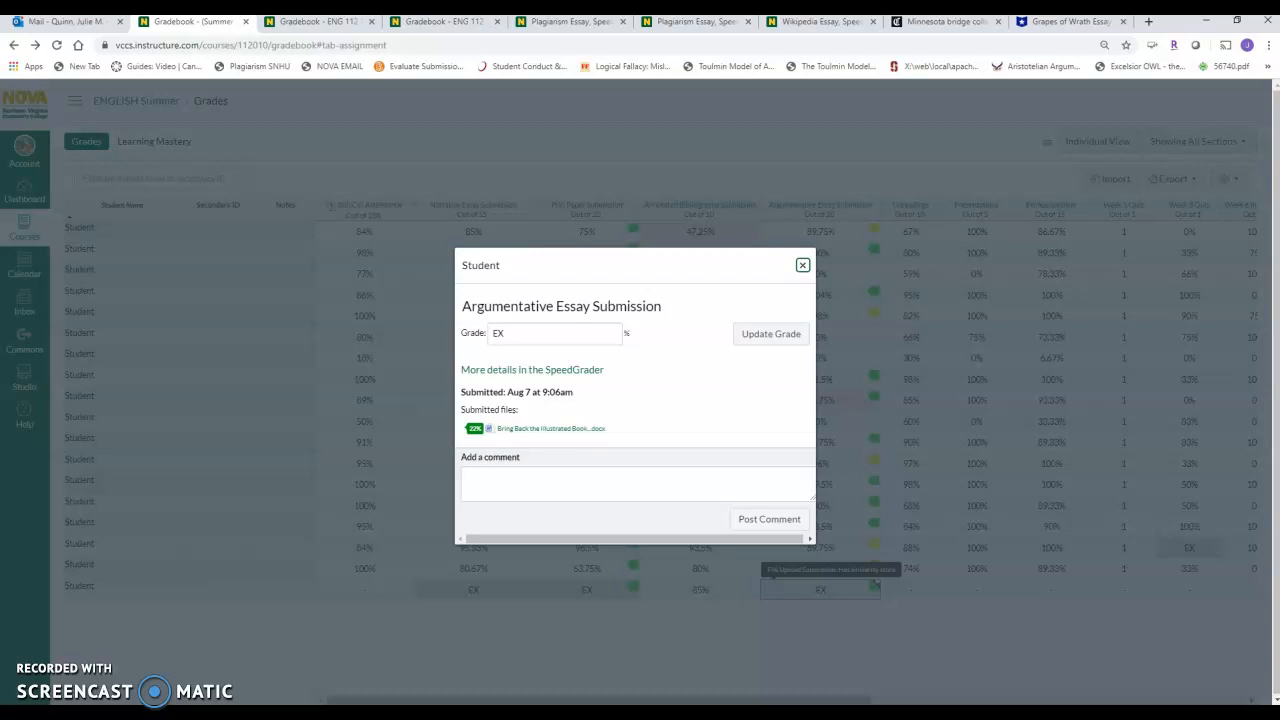
{"action": "left_click", "coordinate": [578, 370]}
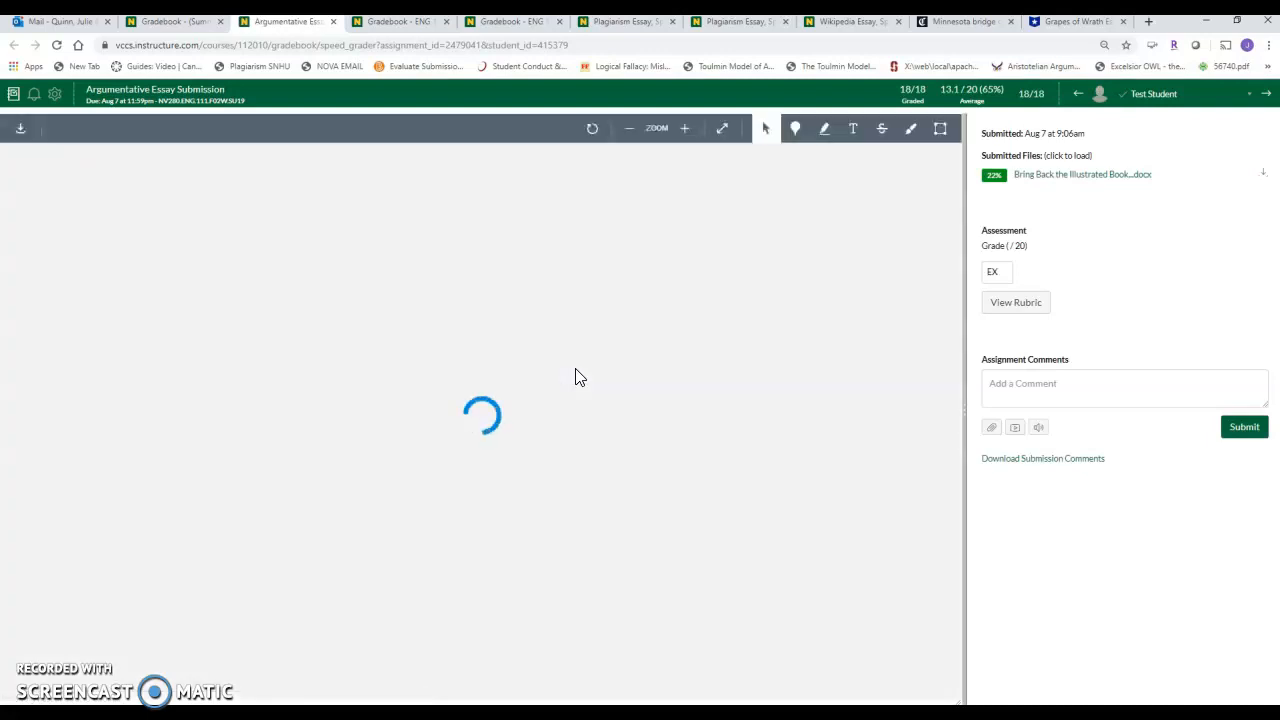
Open the Turnitin similarity report for the illustrated book essay, show its Match Overview, and review the highlighted quotations.
{"action": "left_click", "coordinate": [994, 175]}
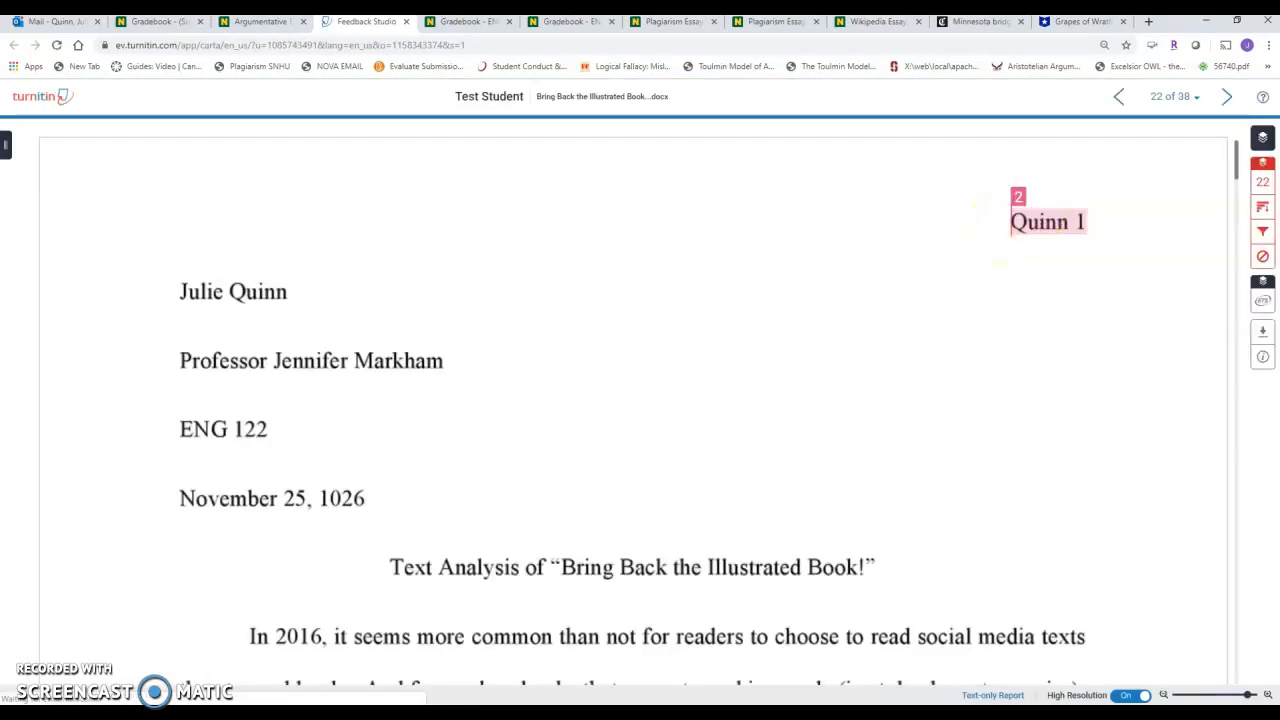
{"action": "left_click", "coordinate": [1262, 181]}
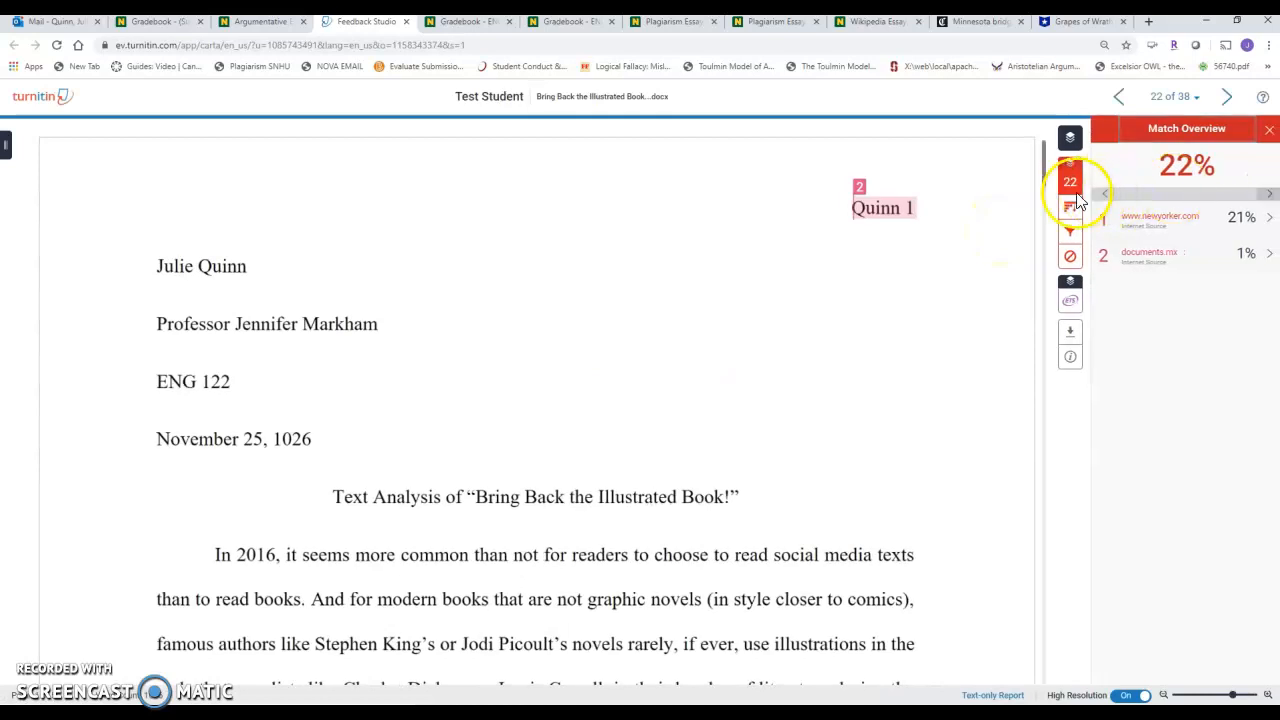
{"action": "left_click_drag", "start_coordinate": [1043, 178], "coordinate": [1043, 255]}
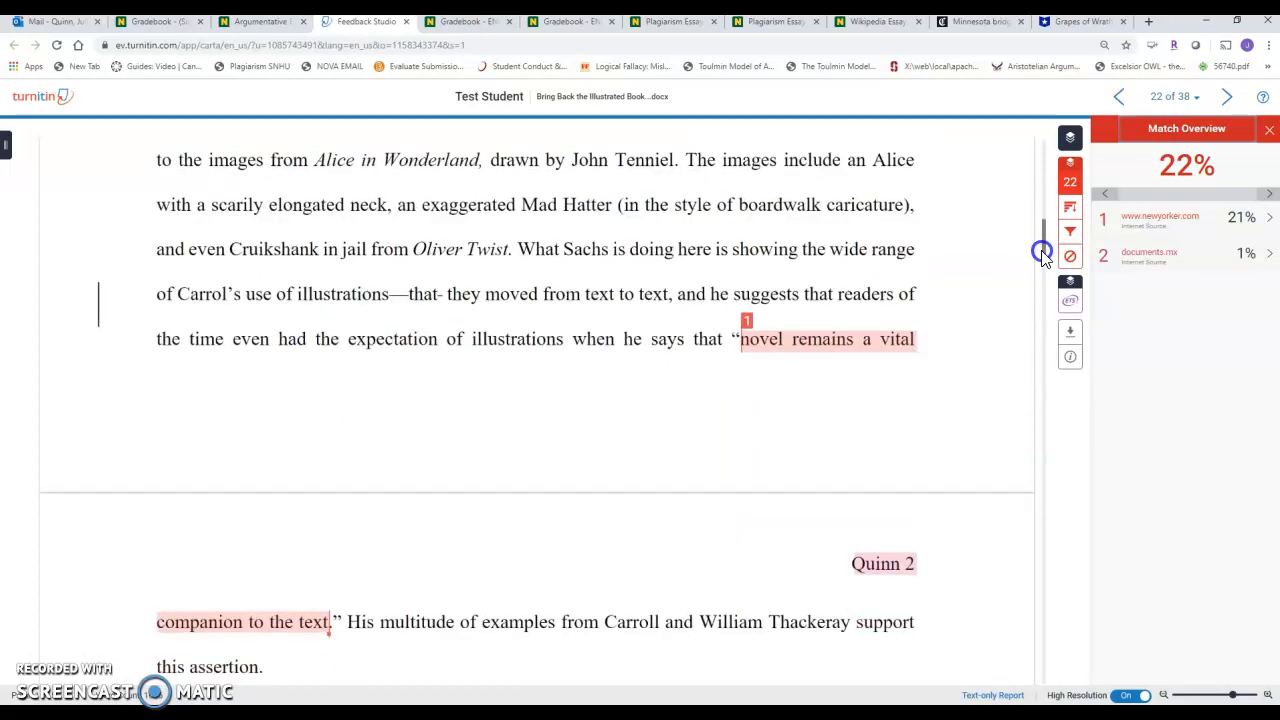
{"action": "left_click_drag", "start_coordinate": [1043, 255], "coordinate": [1056, 409]}
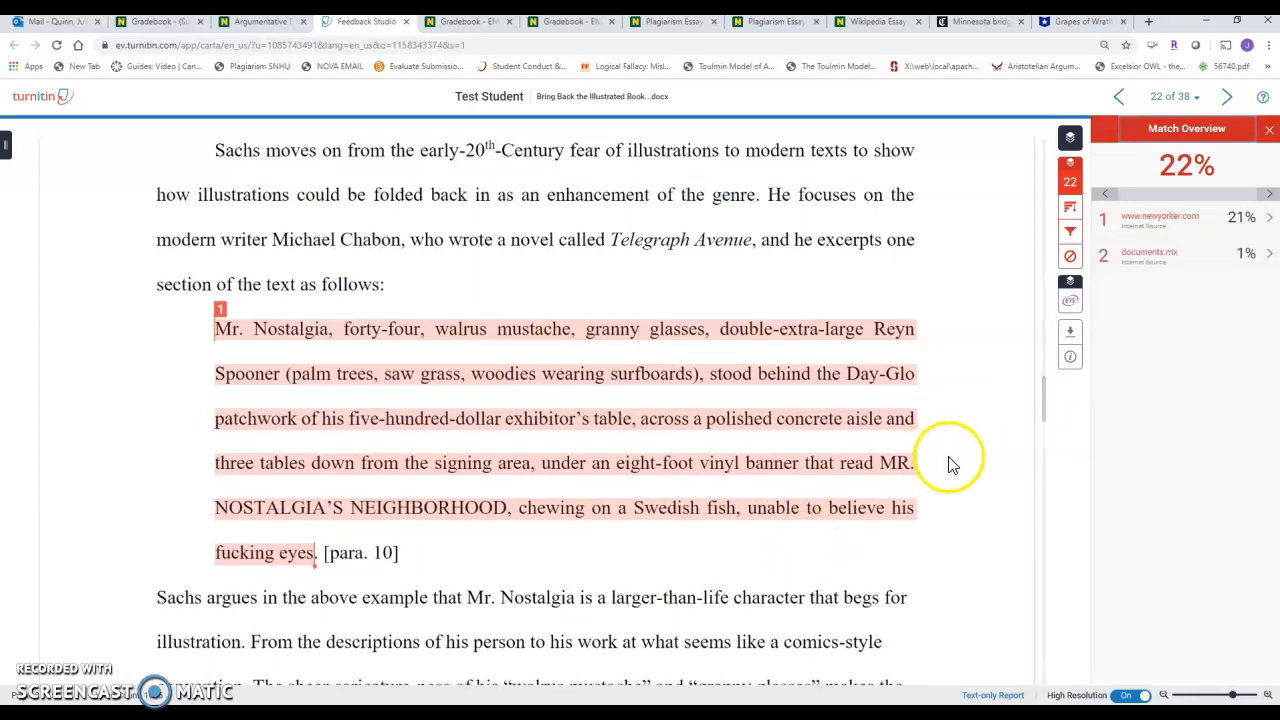
{"action": "left_click_drag", "start_coordinate": [1046, 400], "coordinate": [1057, 449]}
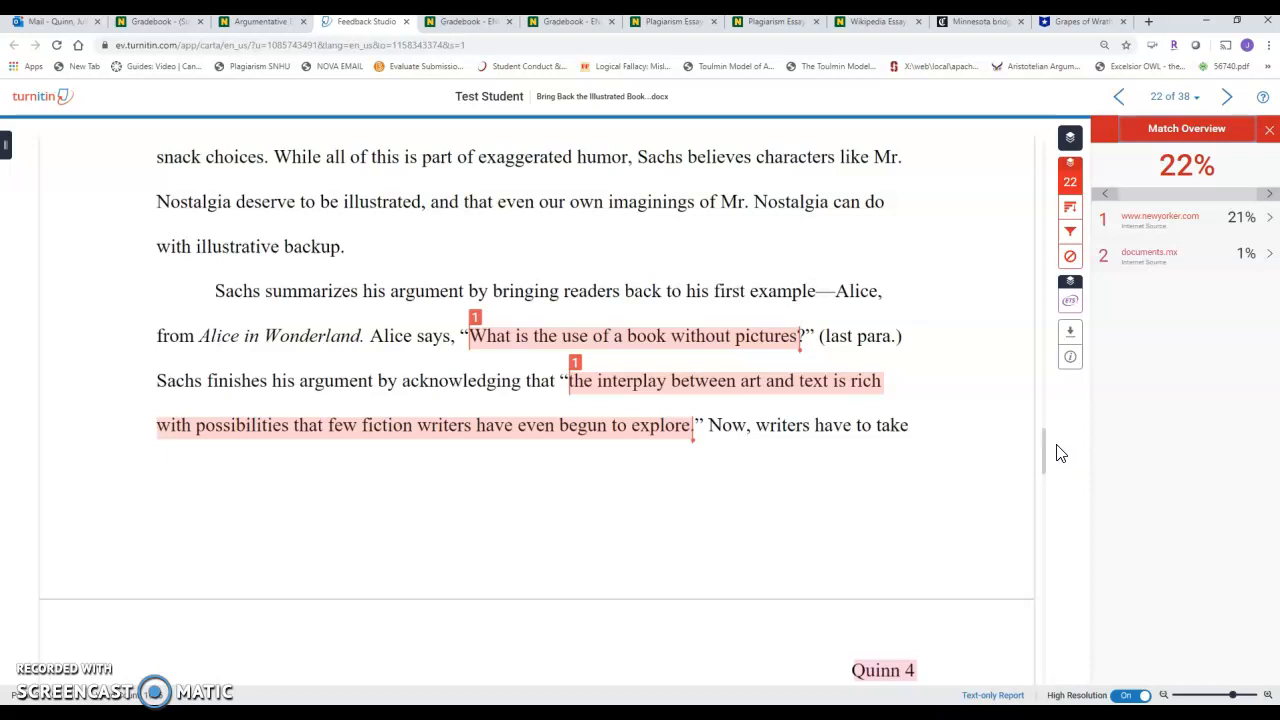
Return from the Plagiarism Essay submission to the ENG 112 course and open the Plagiarism Essay assignment for editing.
{"action": "left_click", "coordinate": [664, 24]}
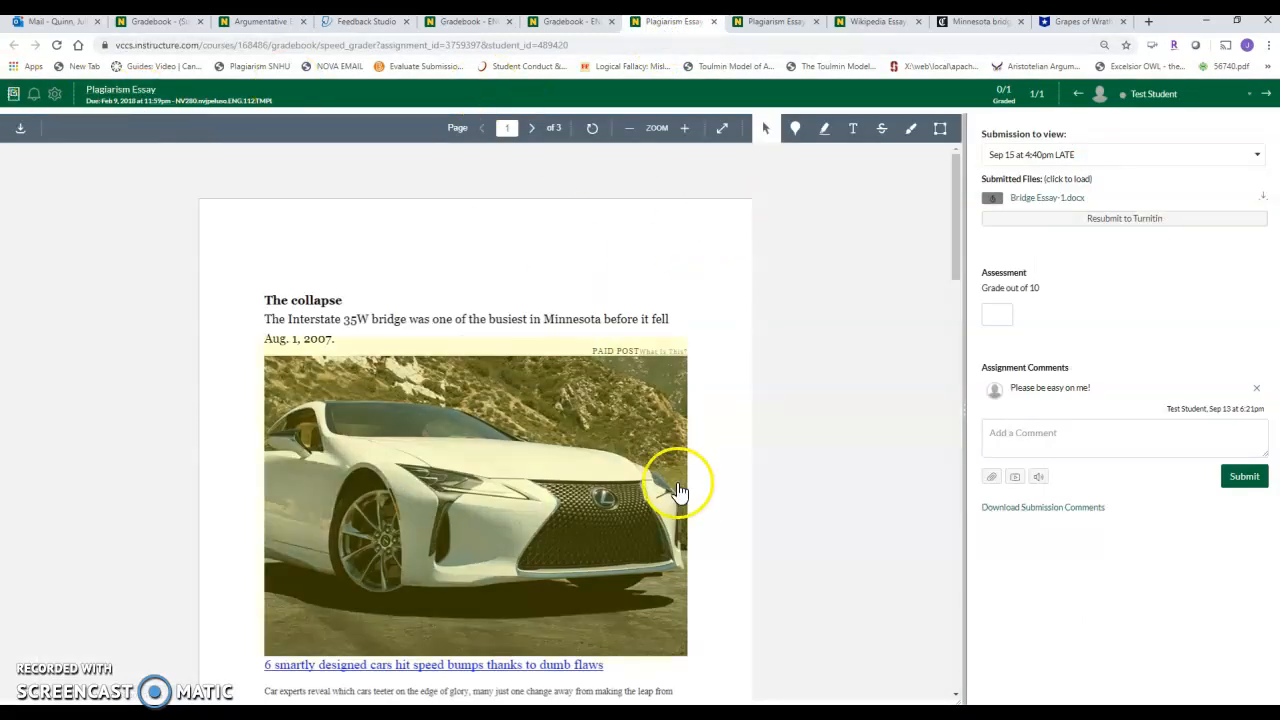
{"action": "left_click", "coordinate": [13, 93]}
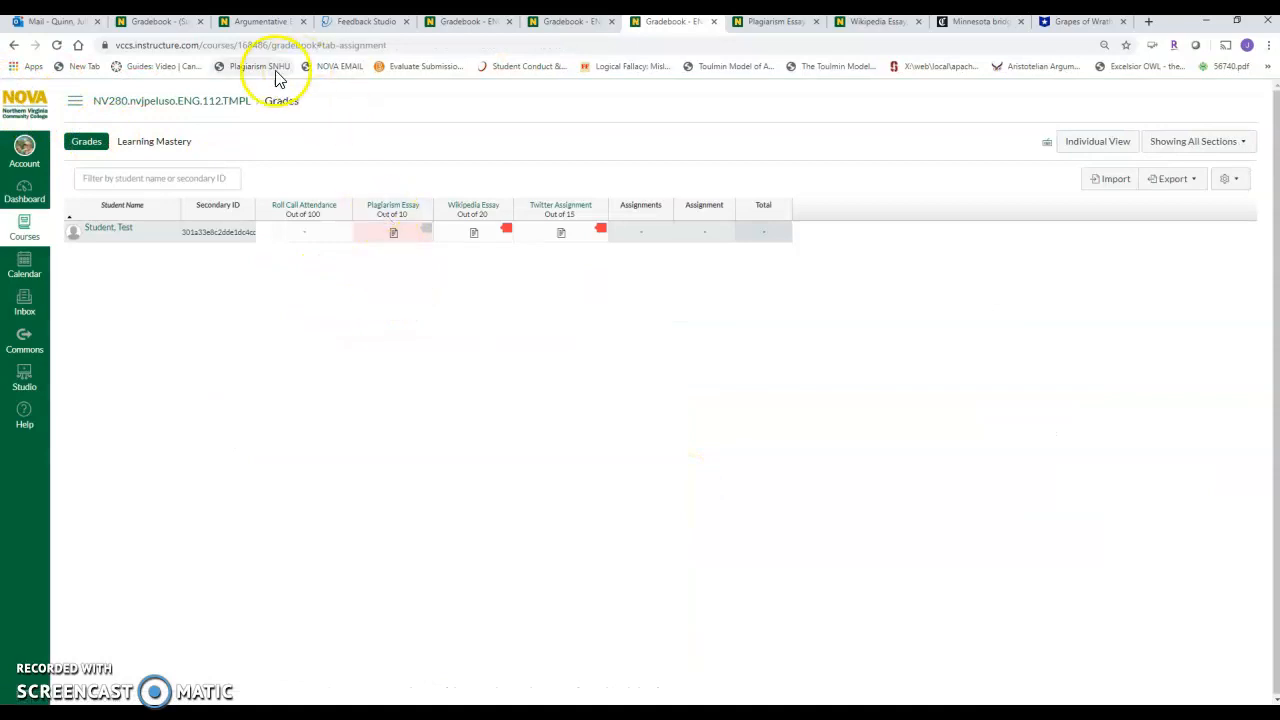
{"action": "left_click", "coordinate": [128, 100]}
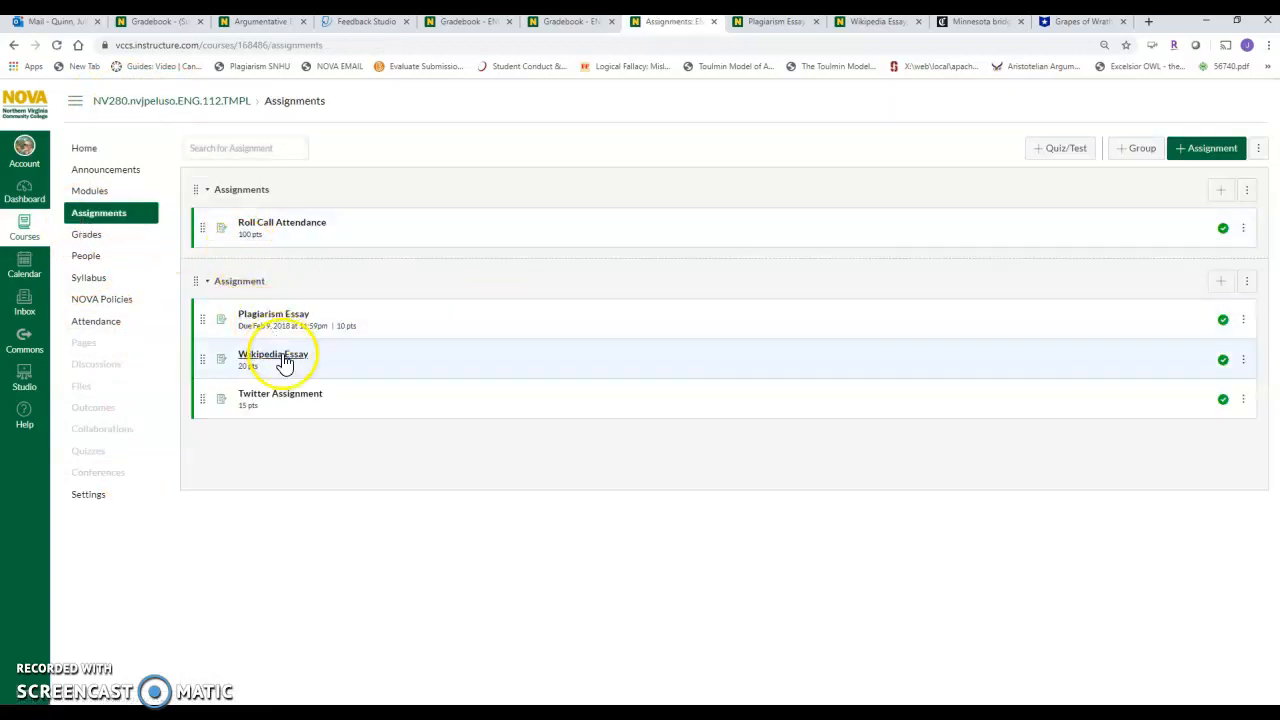
{"action": "left_click", "coordinate": [276, 320]}
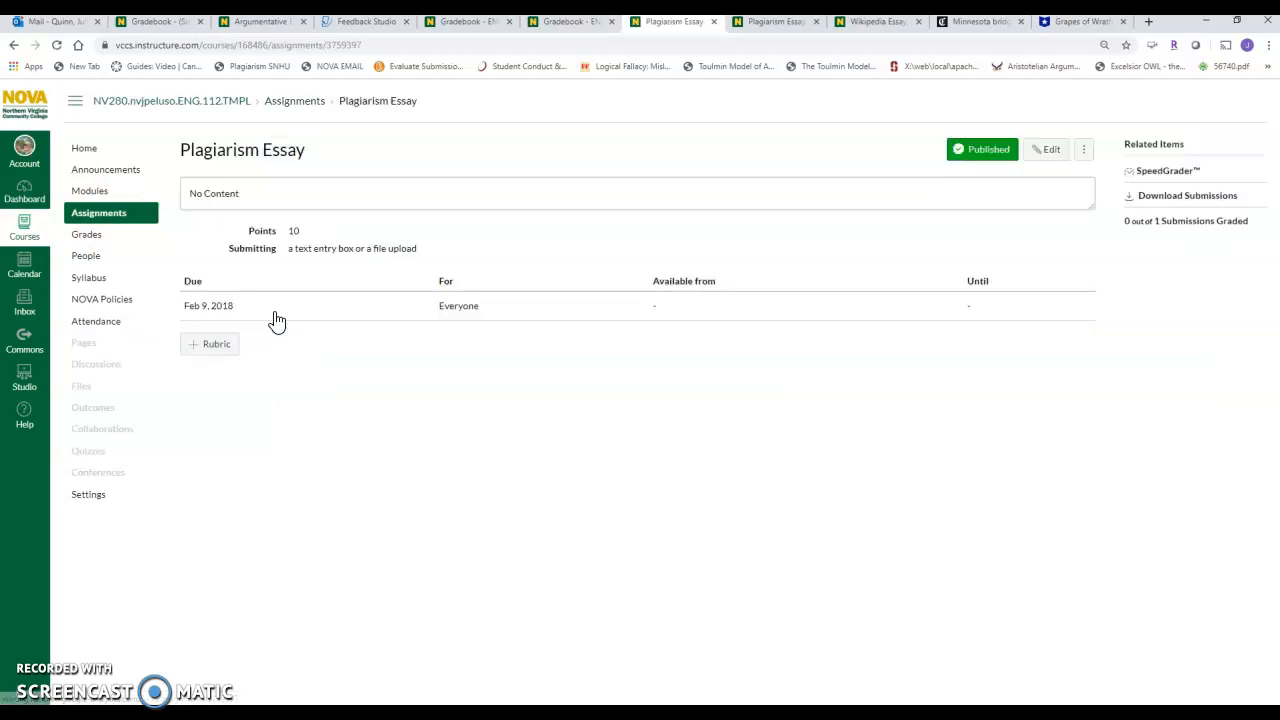
{"action": "left_click", "coordinate": [1052, 150]}
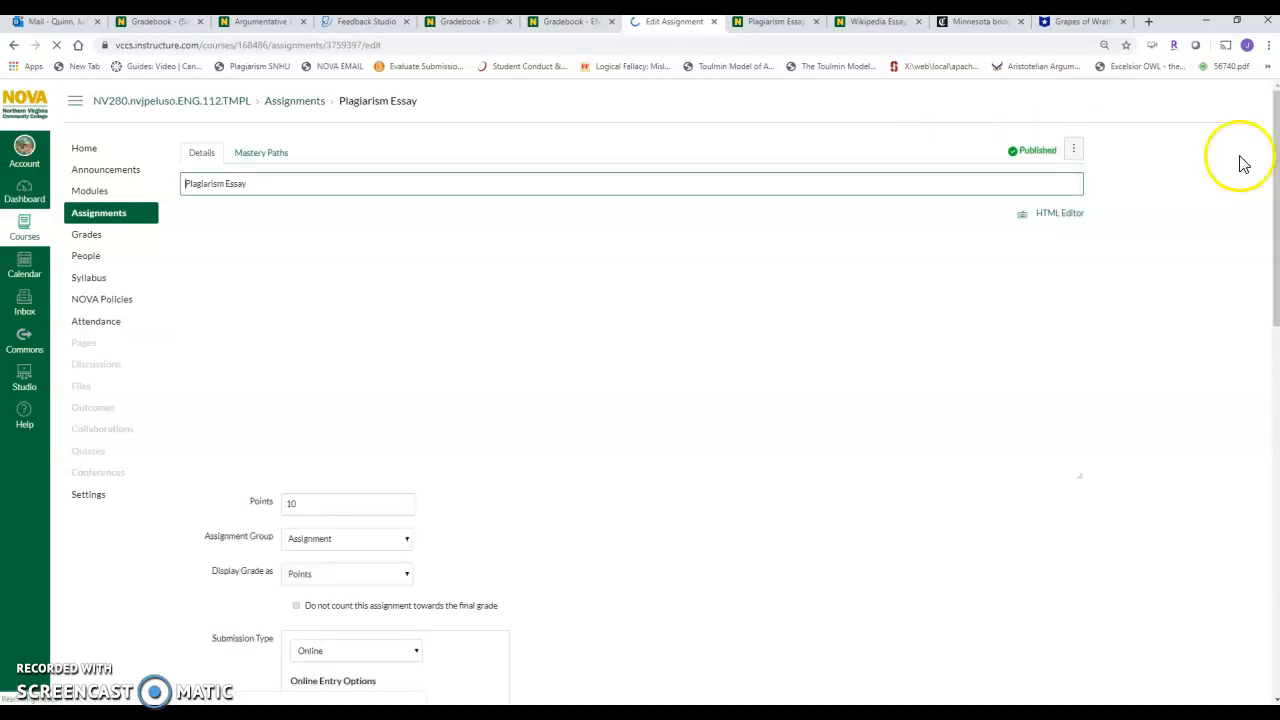
Review the assignment's submission type and Turnitin plagiarism review options, and choose Standard paper repository for storing submissions.
{"action": "scroll", "coordinate": [1273, 155], "scroll_direction": "down", "scroll_amount": 4}
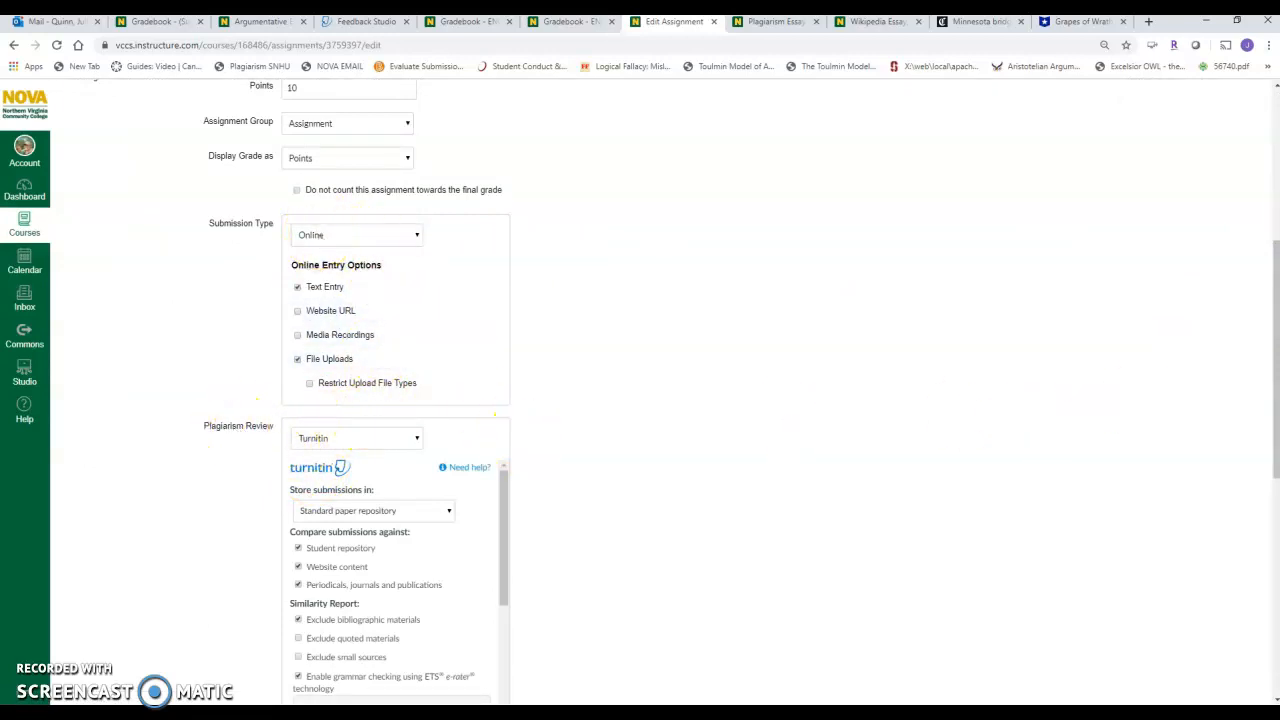
{"action": "left_click_drag", "start_coordinate": [1276, 352], "coordinate": [1276, 386]}
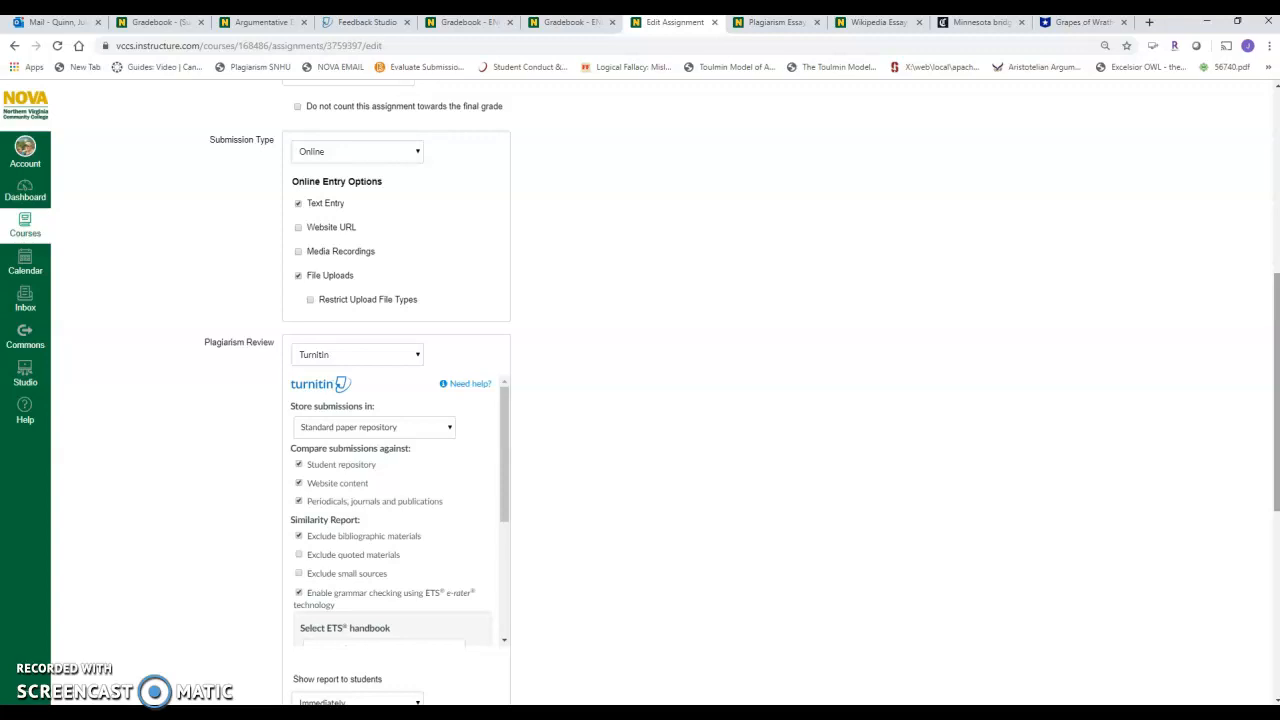
{"action": "scroll", "coordinate": [1262, 377], "scroll_direction": "down", "scroll_amount": 1}
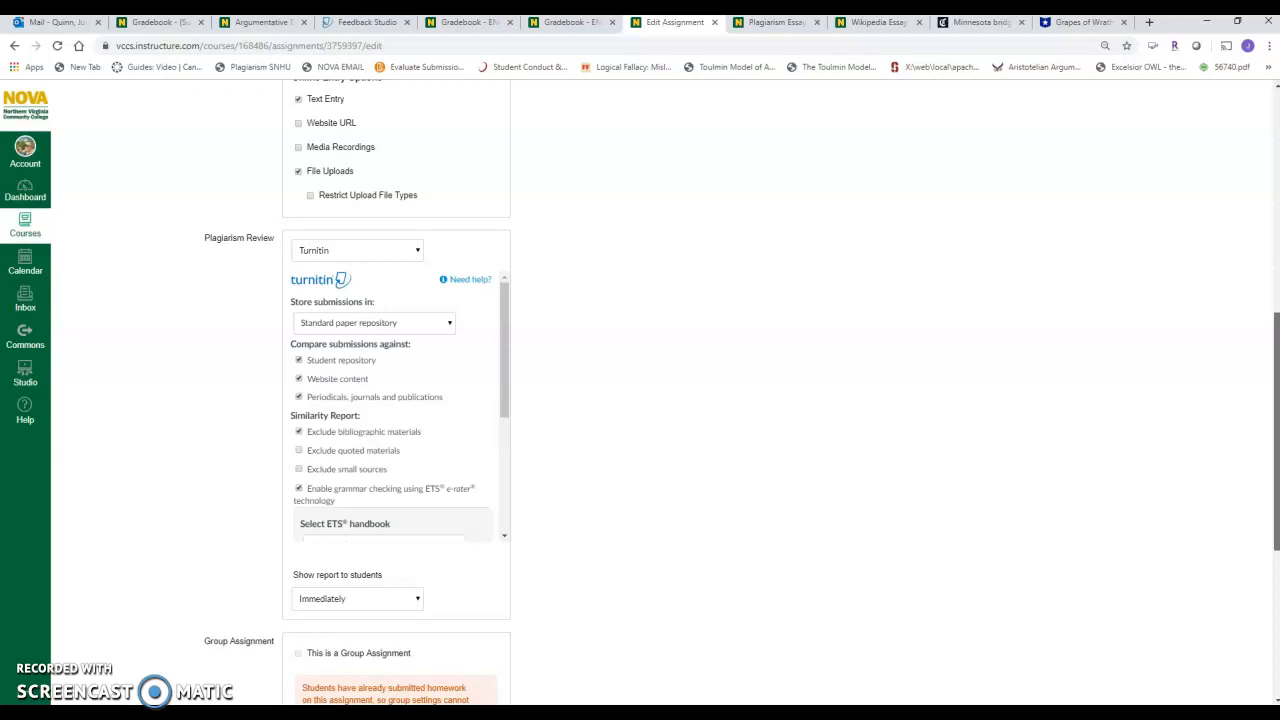
{"action": "scroll", "coordinate": [913, 450], "scroll_direction": "down", "scroll_amount": 1}
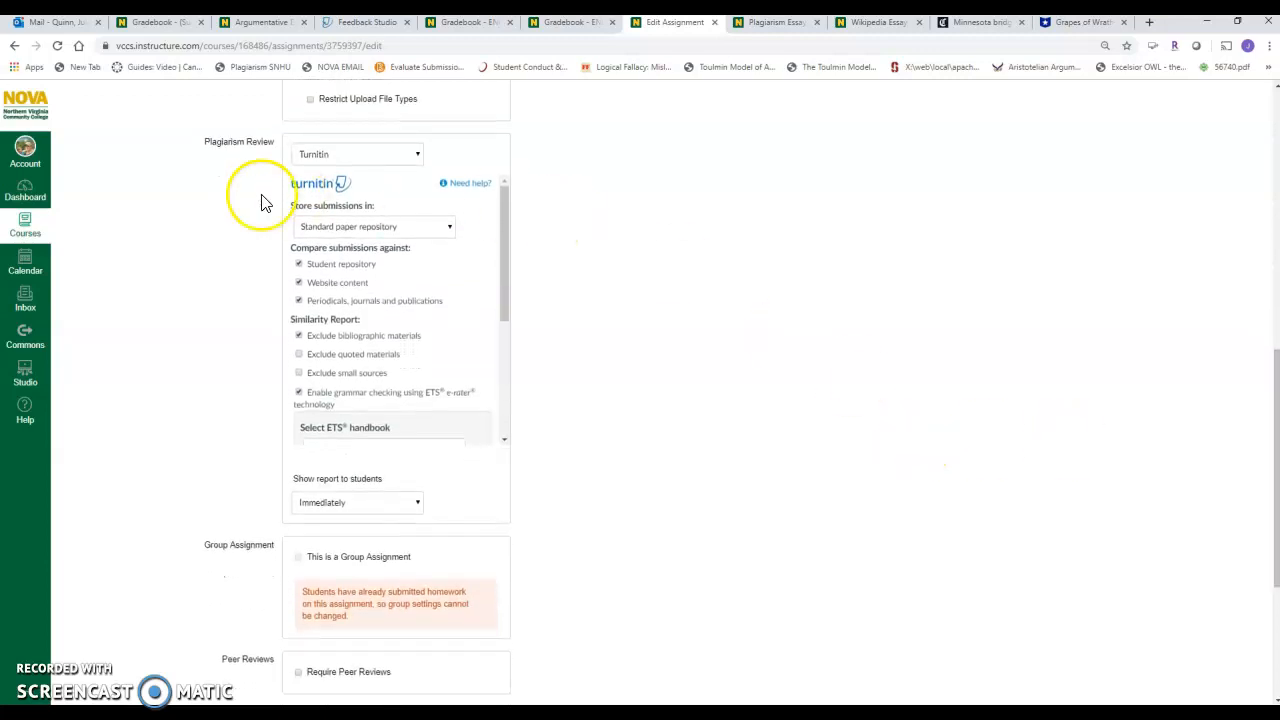
{"action": "left_click", "coordinate": [380, 232]}
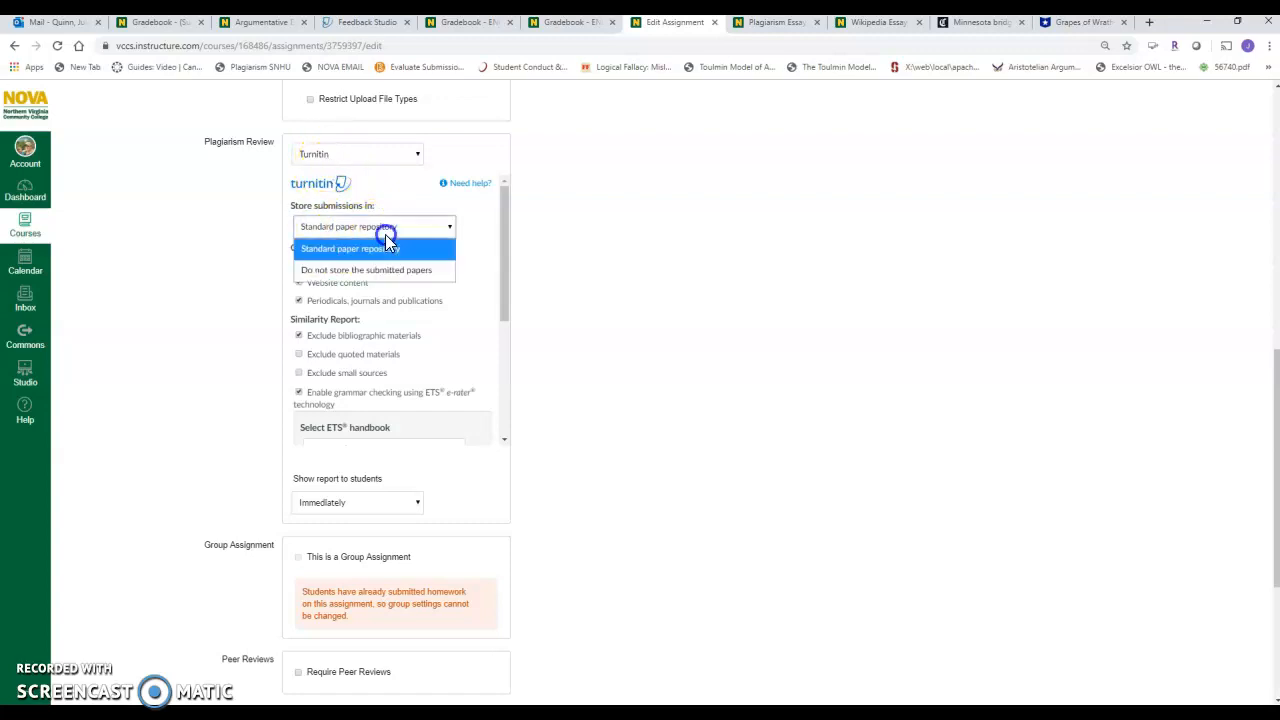
{"action": "left_click", "coordinate": [386, 246]}
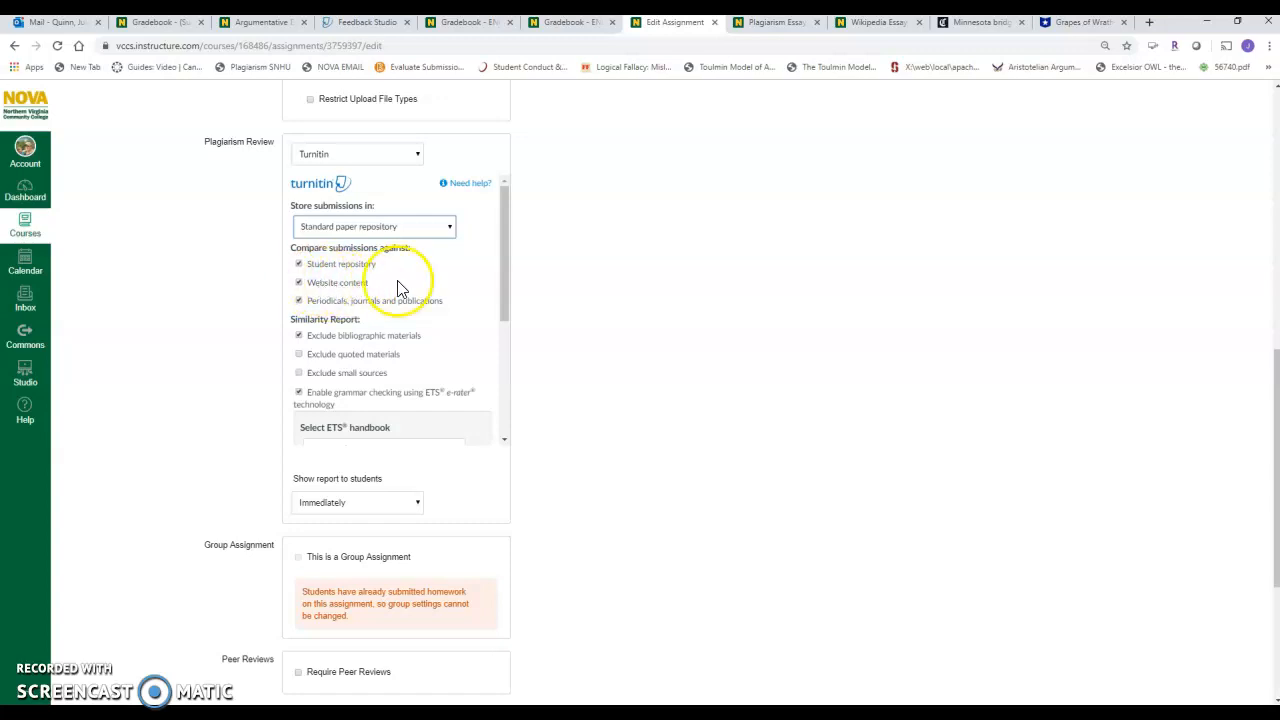
Examine the Similarity Report exclusions, including quoted materials, and the ETS grammar checking handbook, dictionary and category options.
{"action": "left_click_drag", "start_coordinate": [504, 273], "coordinate": [503, 317]}
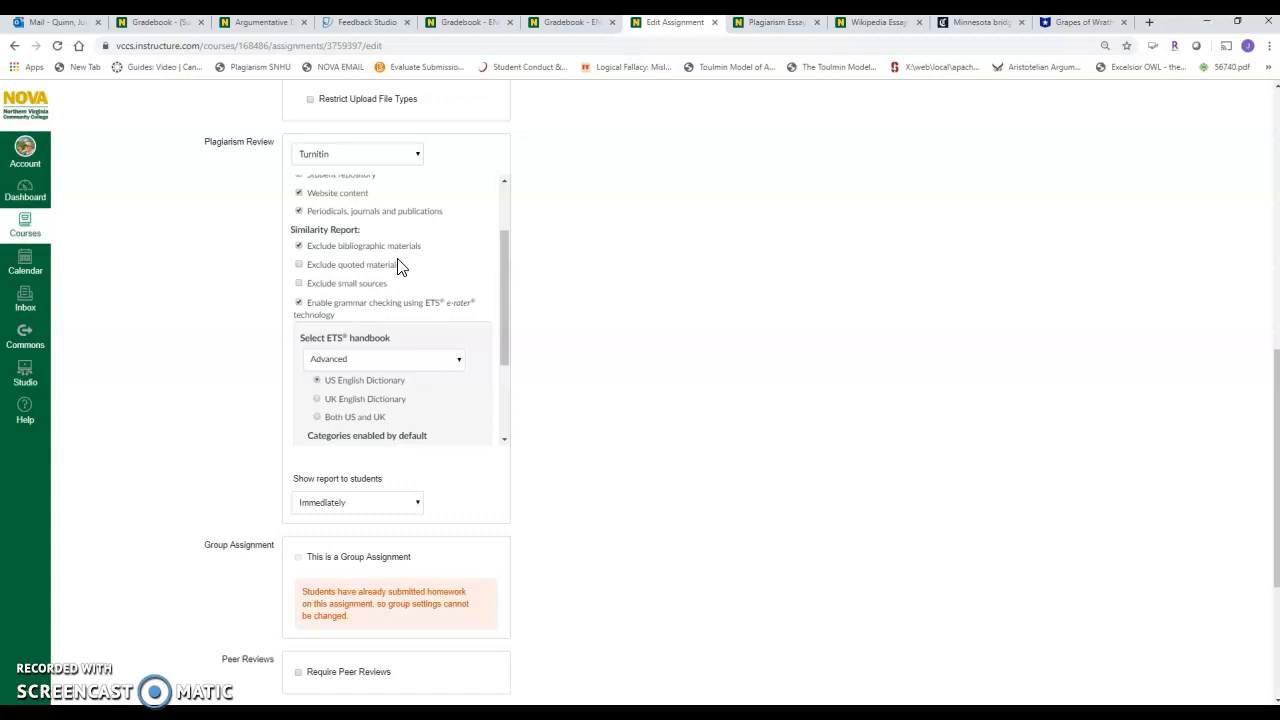
{"action": "left_click", "coordinate": [298, 264]}
{"action": "left_click_drag", "start_coordinate": [503, 329], "coordinate": [511, 385]}
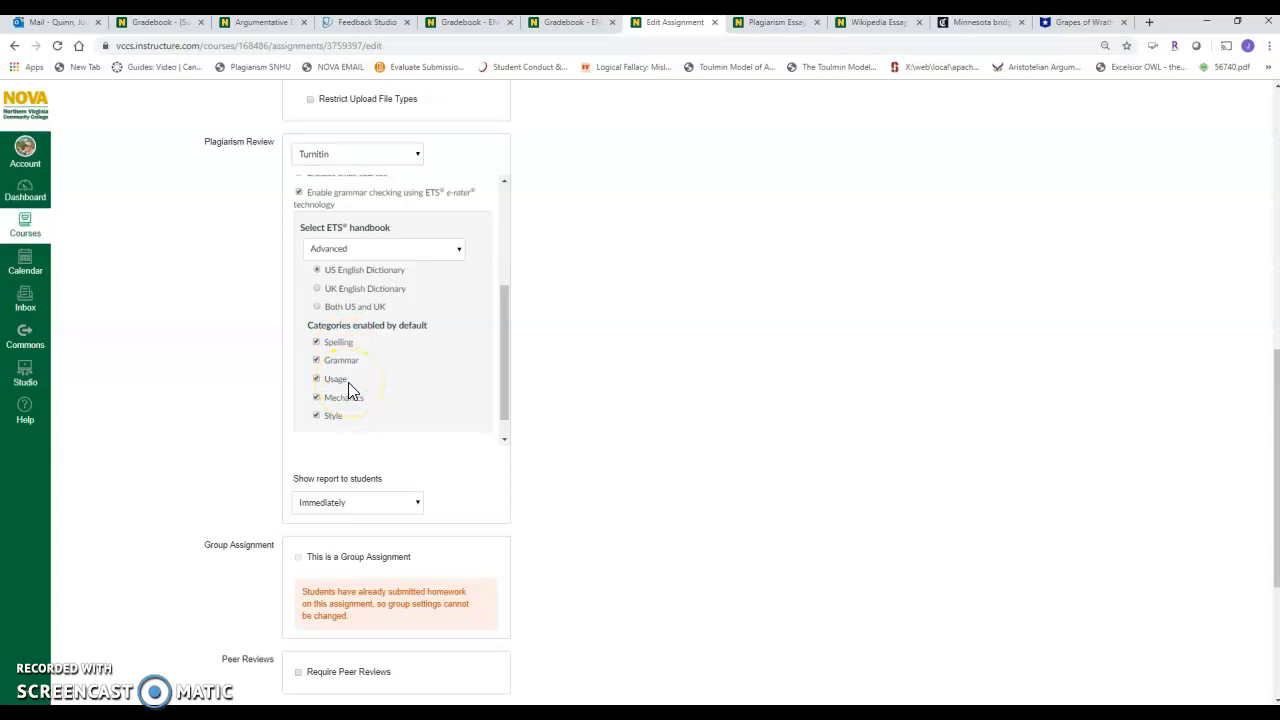
{"action": "left_click", "coordinate": [660, 382]}
Leave the assignment editor for the course home page, enter Student View, and open the list of assignments.
{"action": "scroll", "coordinate": [1266, 429], "scroll_direction": "up", "scroll_amount": 2}
{"action": "scroll", "coordinate": [1266, 220], "scroll_direction": "up", "scroll_amount": 4}
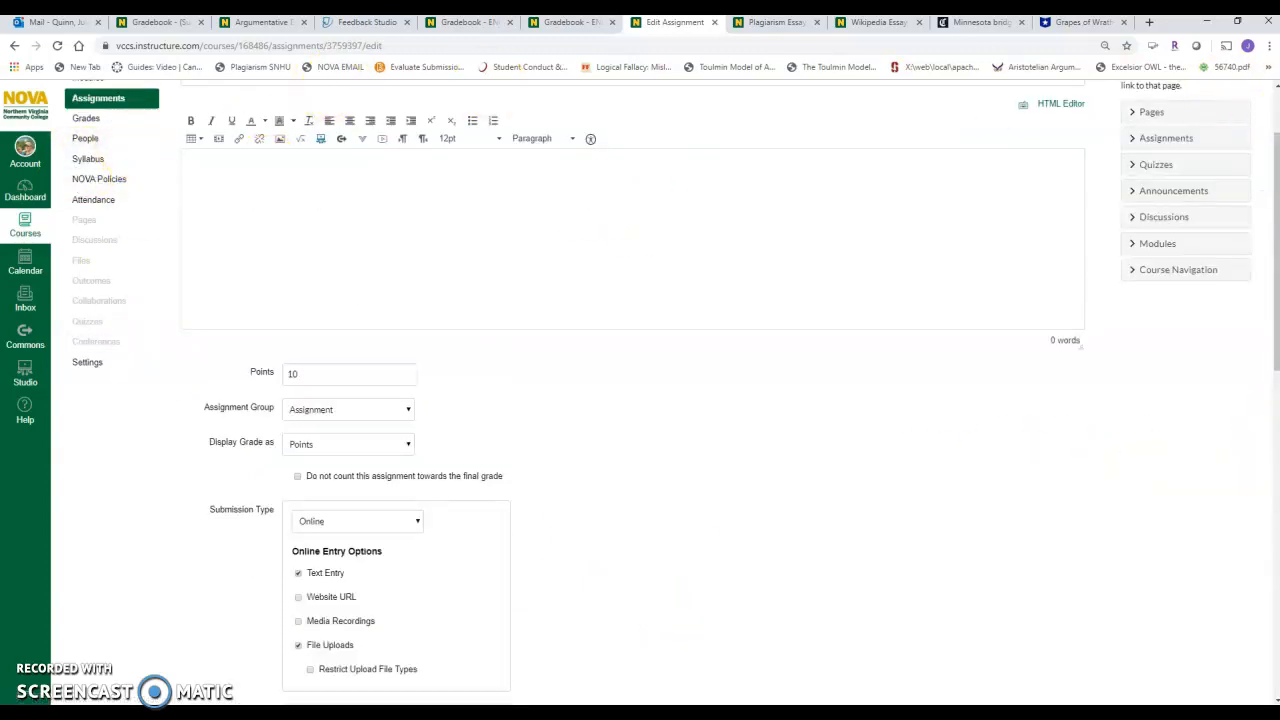
{"action": "scroll", "coordinate": [1272, 126], "scroll_direction": "up", "scroll_amount": 1}
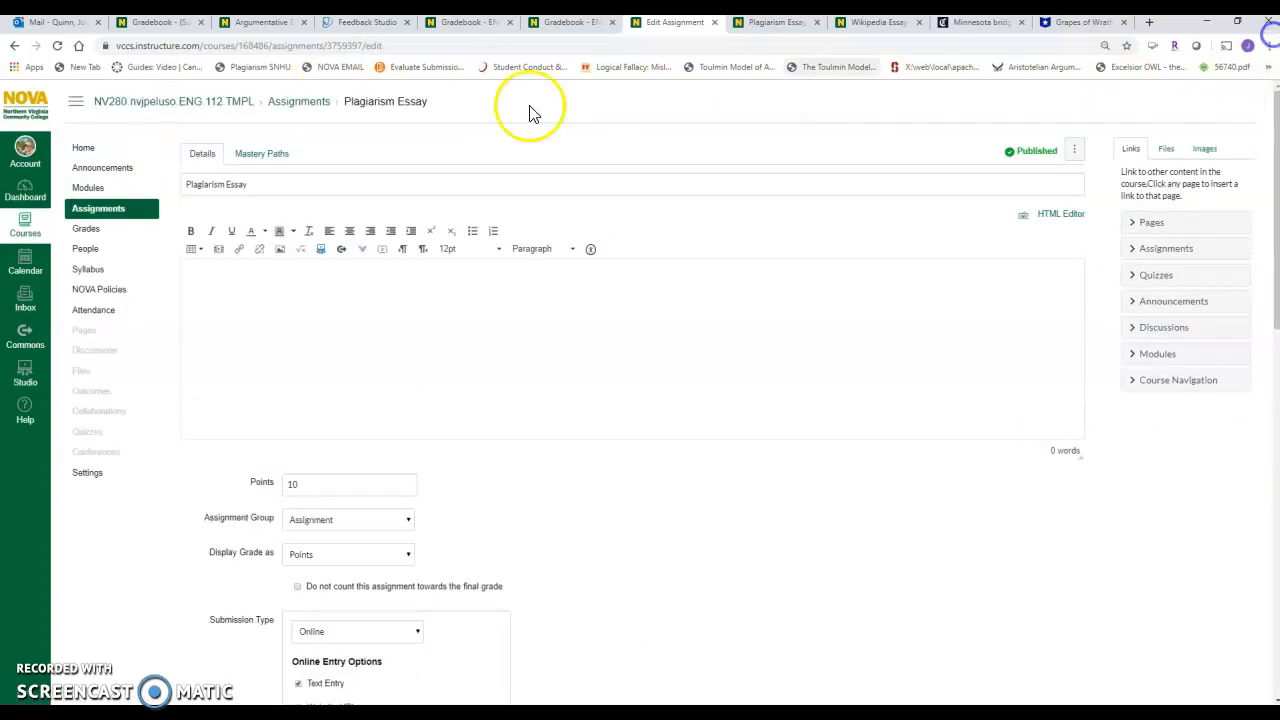
{"action": "left_click", "coordinate": [85, 151]}
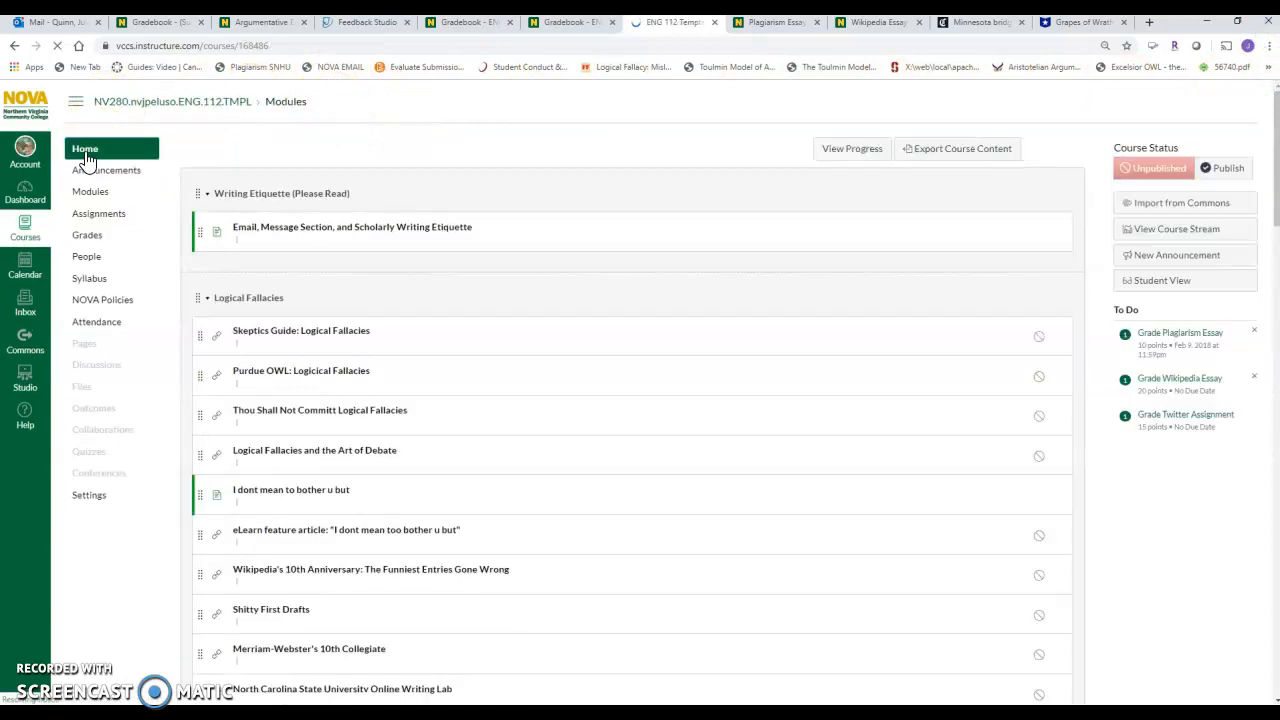
{"action": "left_click", "coordinate": [1158, 308]}
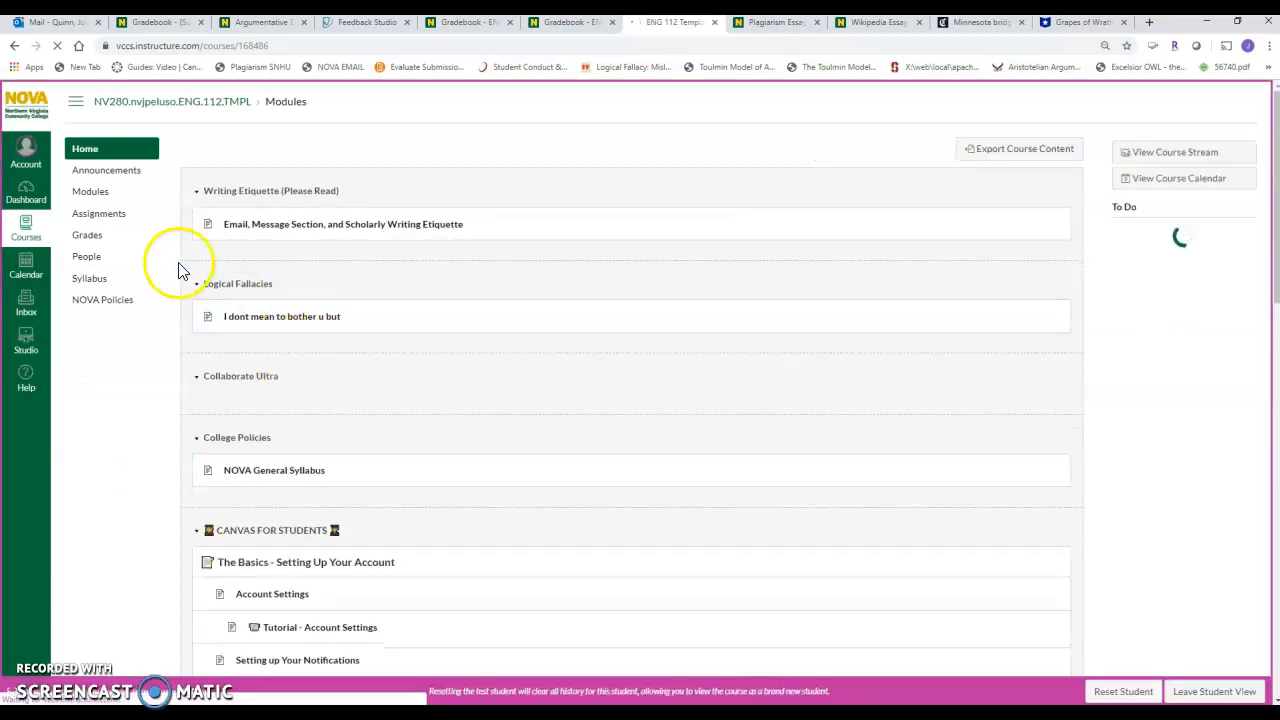
{"action": "left_click", "coordinate": [114, 216]}
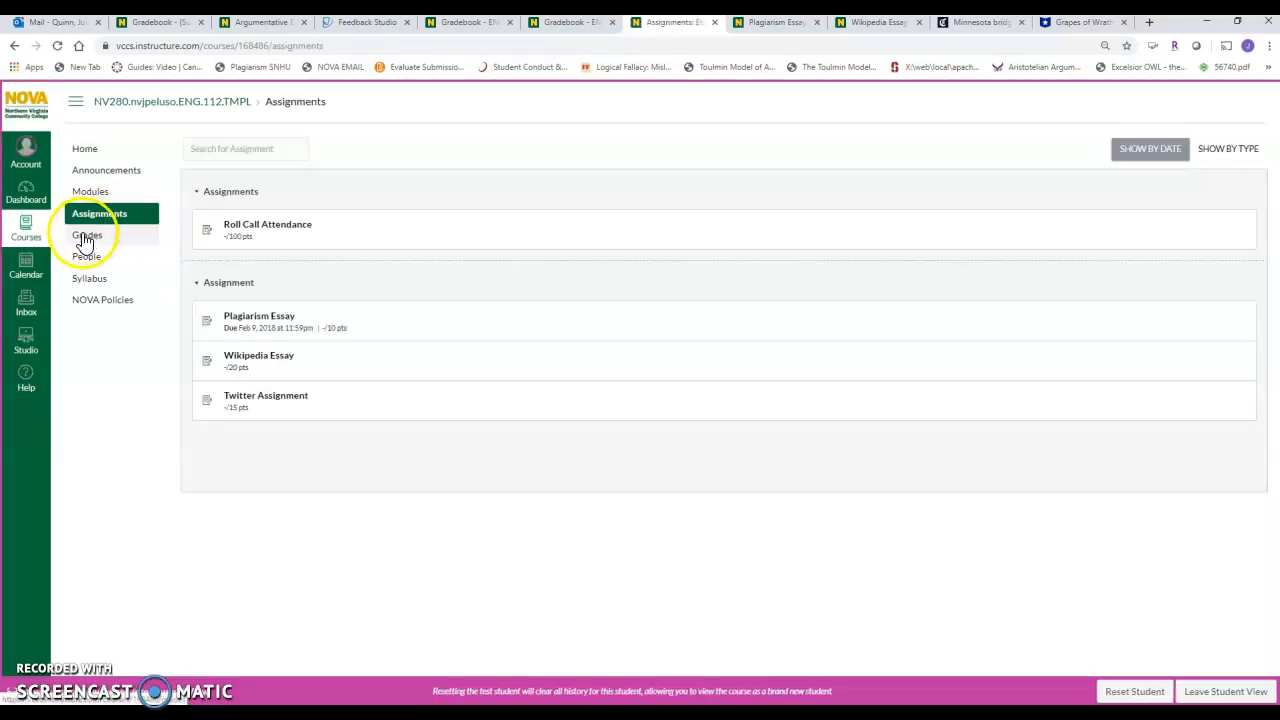
View the test student's submission details for the Plagiarism Essay and for the Wikipedia Essay.
{"action": "left_click", "coordinate": [86, 240]}
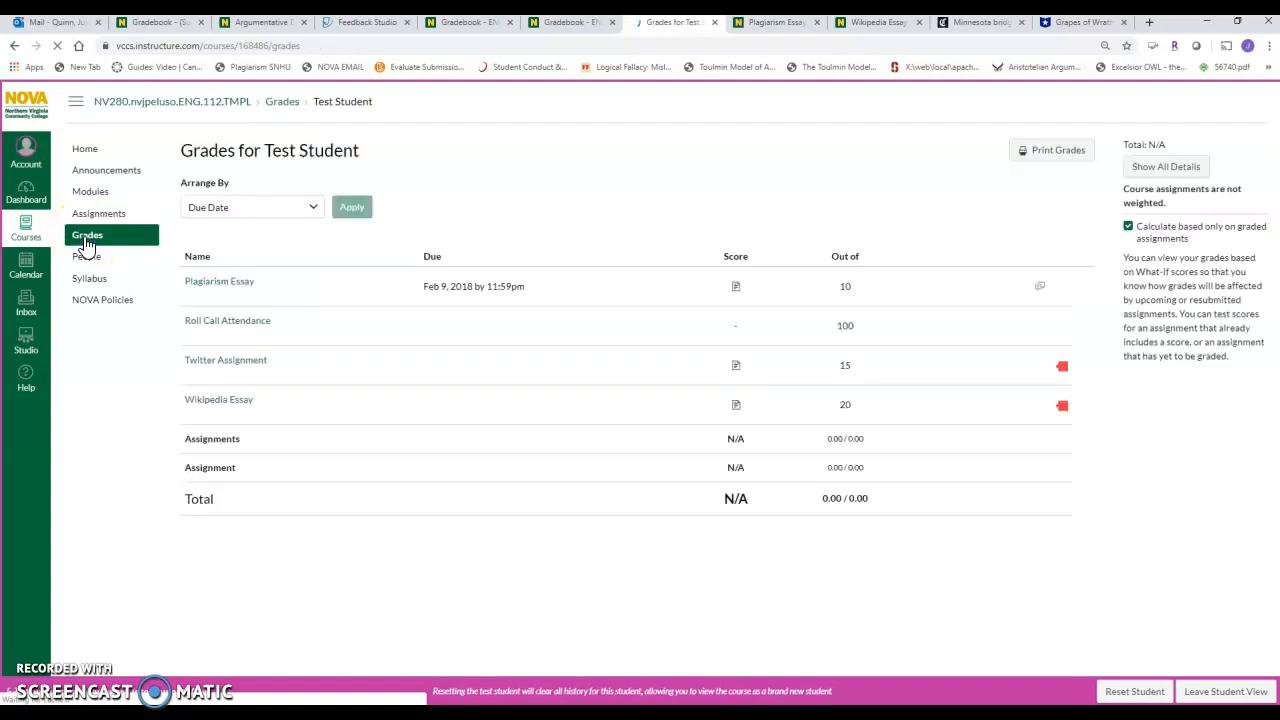
{"action": "left_click", "coordinate": [205, 287]}
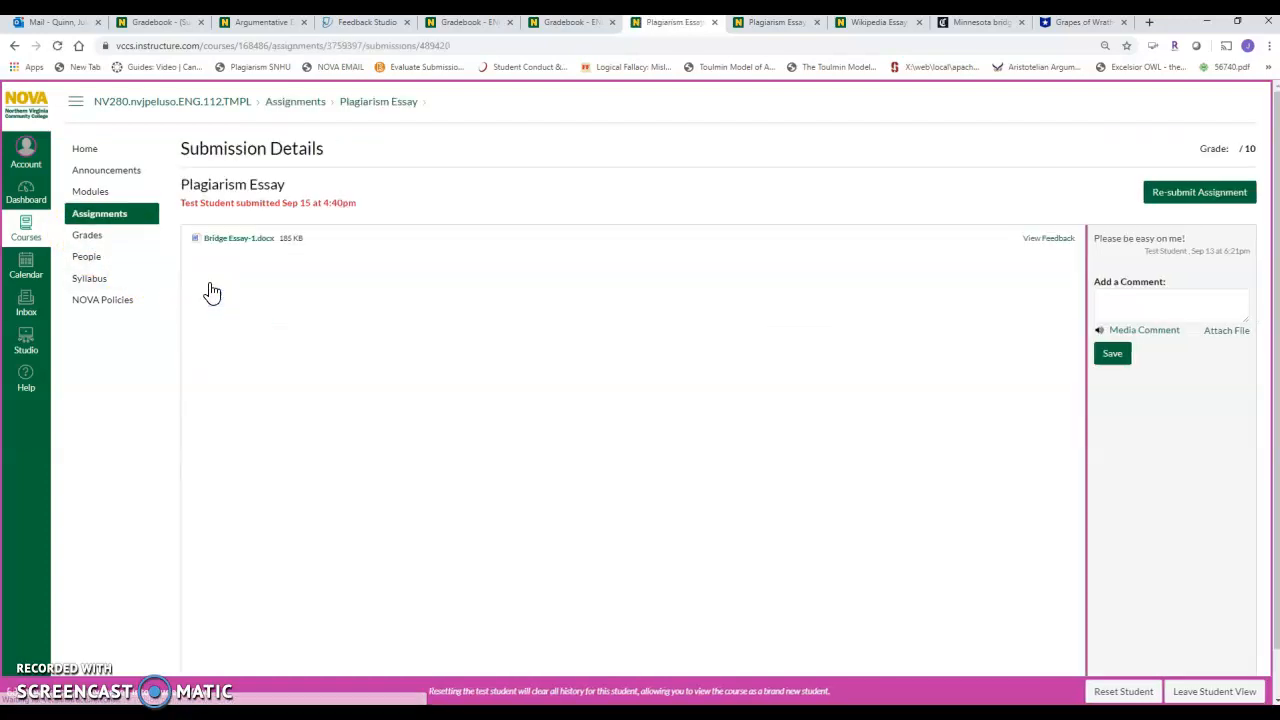
{"action": "left_click", "coordinate": [89, 215]}
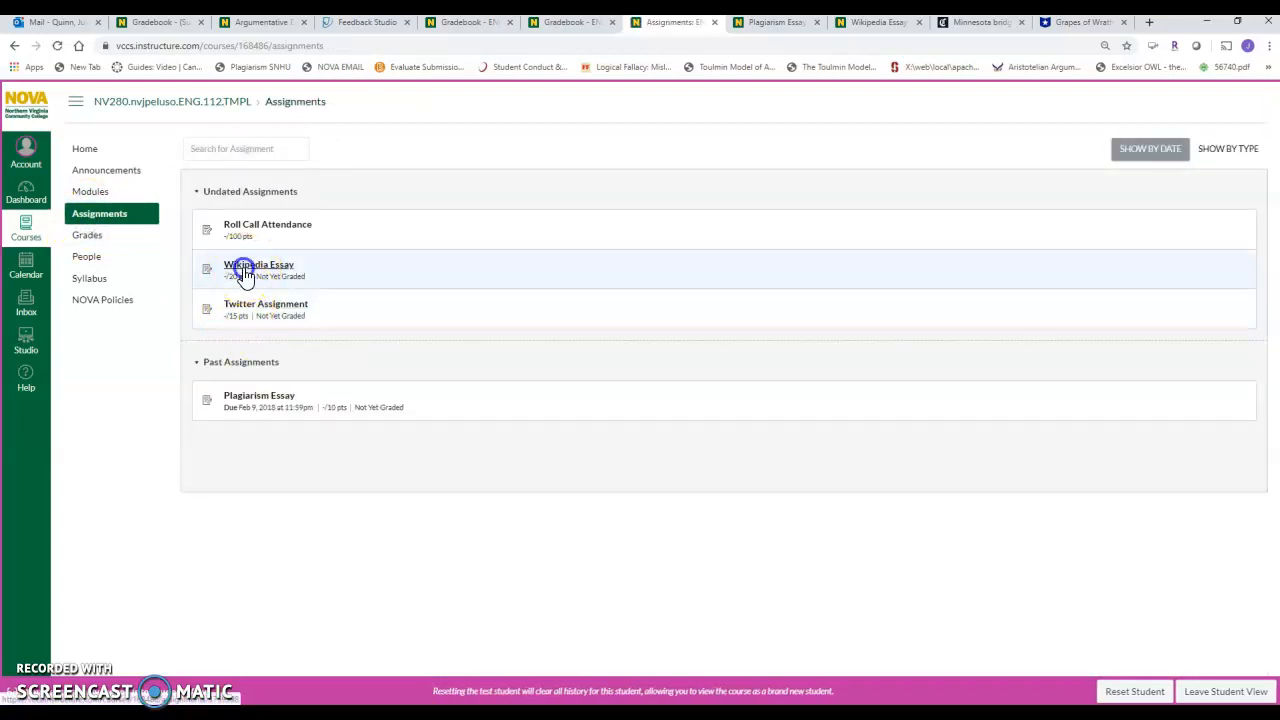
{"action": "left_click", "coordinate": [244, 268]}
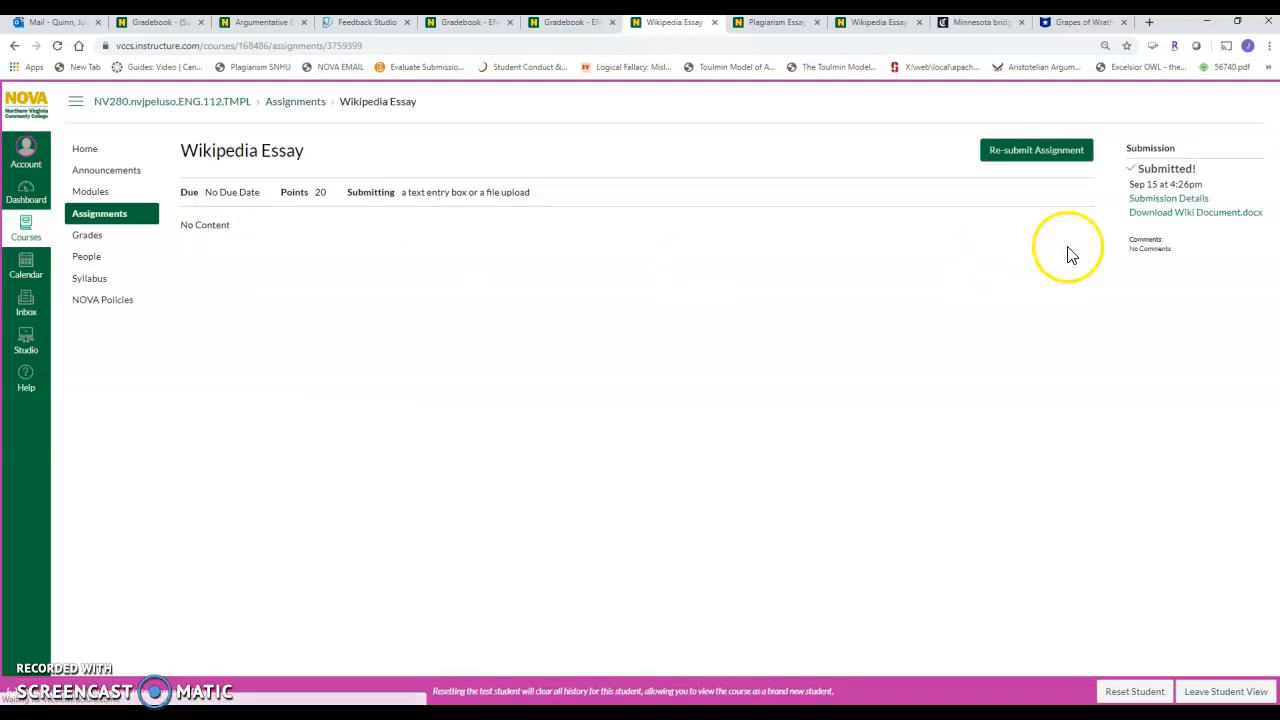
{"action": "left_click", "coordinate": [1175, 203]}
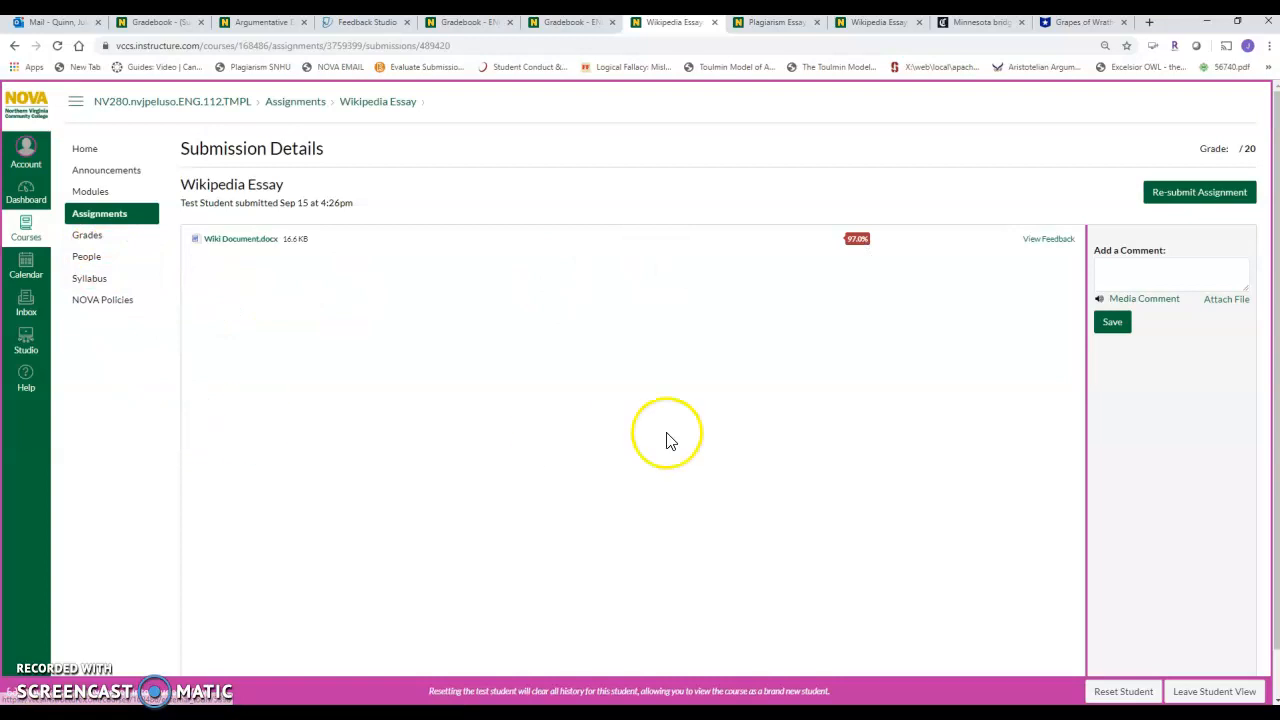
Leave Student View and open the Test Student's Plagiarism Essay grade details from the course gradebook.
{"action": "left_click", "coordinate": [1207, 692]}
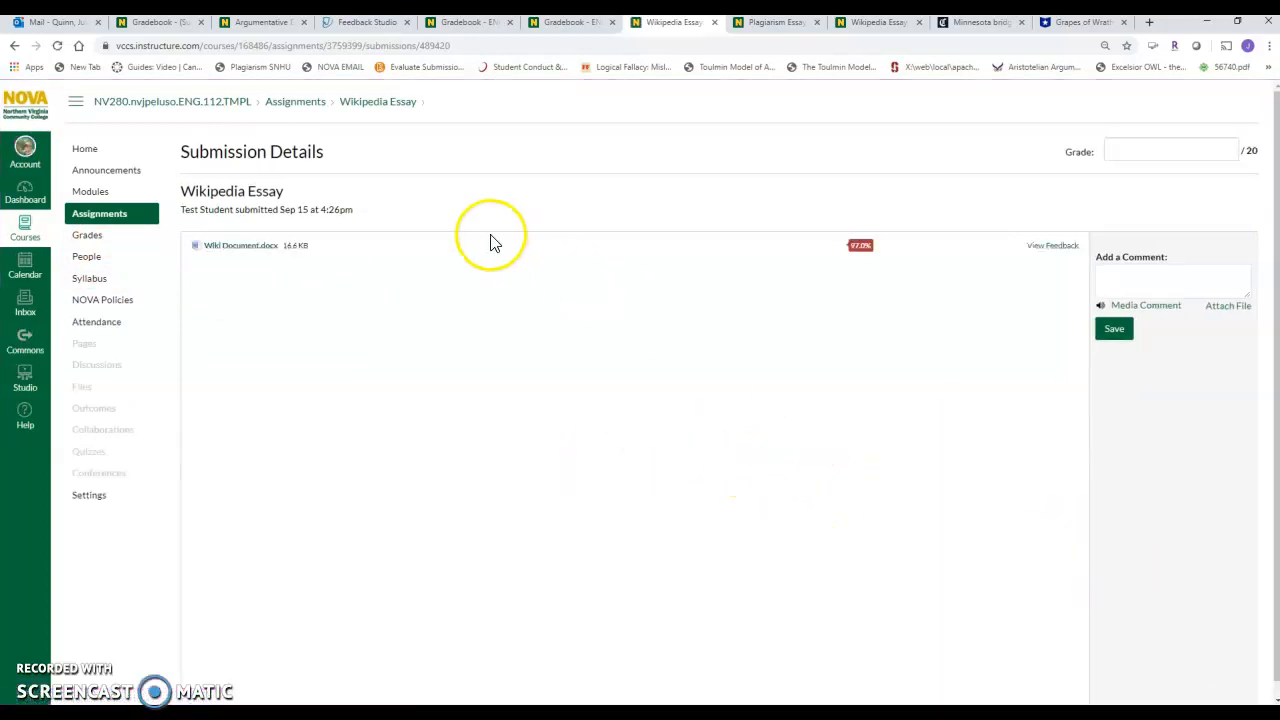
{"action": "left_click", "coordinate": [86, 238]}
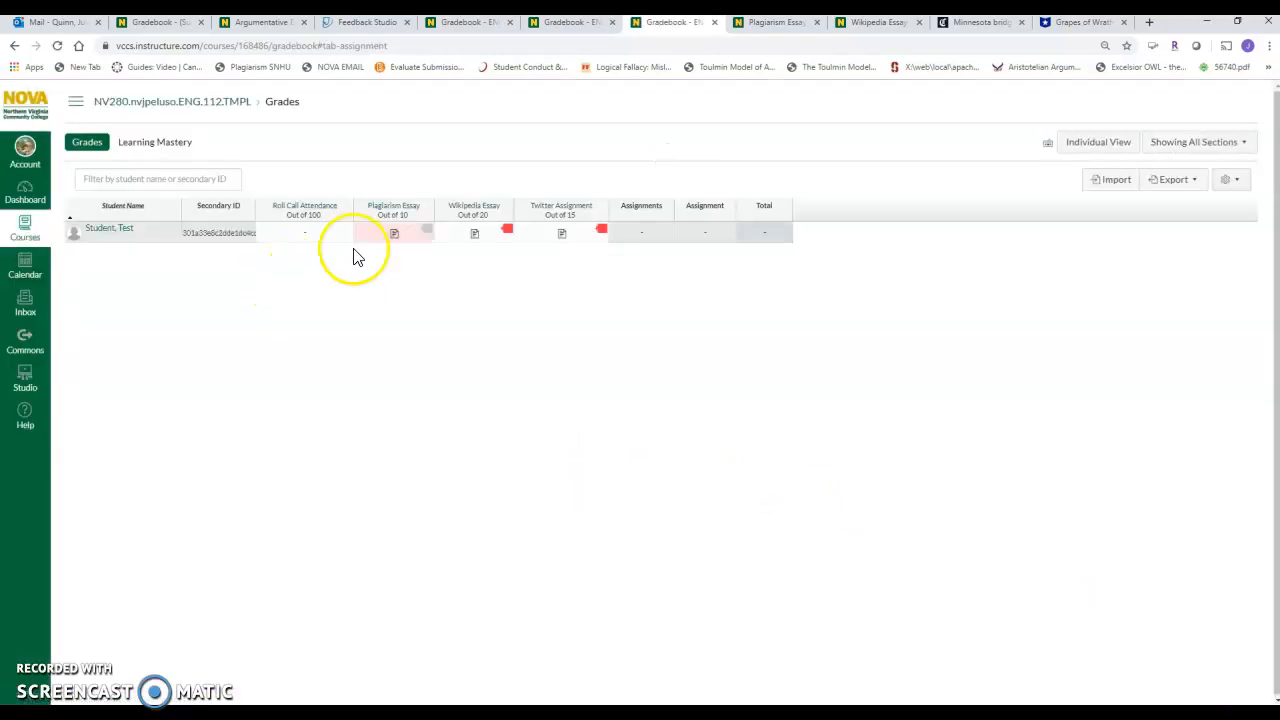
{"action": "left_click", "coordinate": [426, 230]}
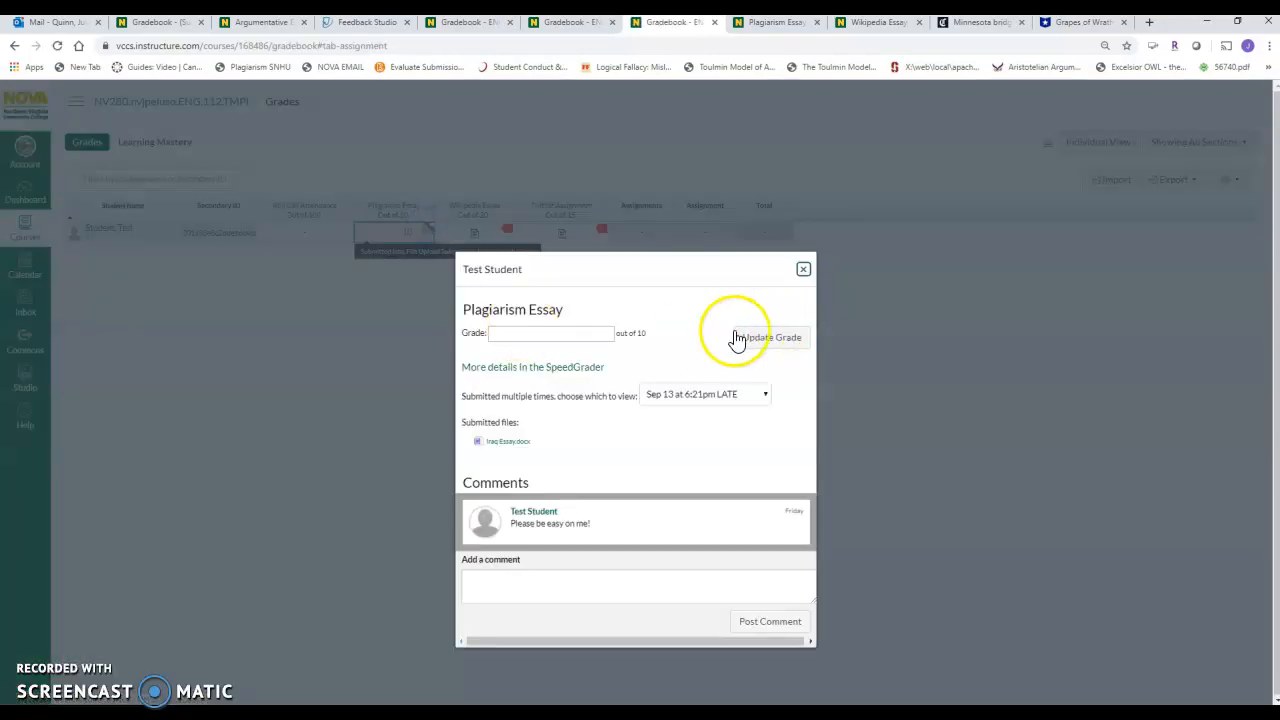
Open the Plagiarism Essay in SpeedGrader and choose the Sep 15 at 4:40pm submission from the list of versions.
{"action": "left_click", "coordinate": [560, 370]}
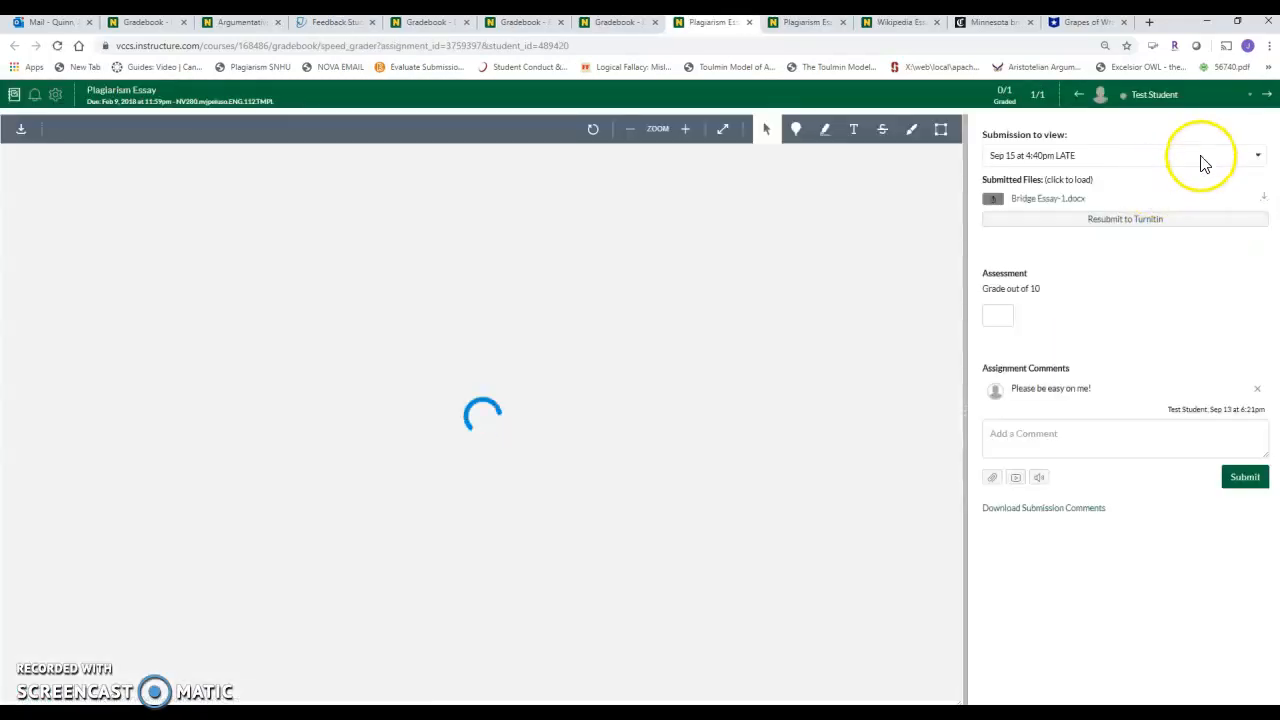
{"action": "left_click", "coordinate": [1204, 160]}
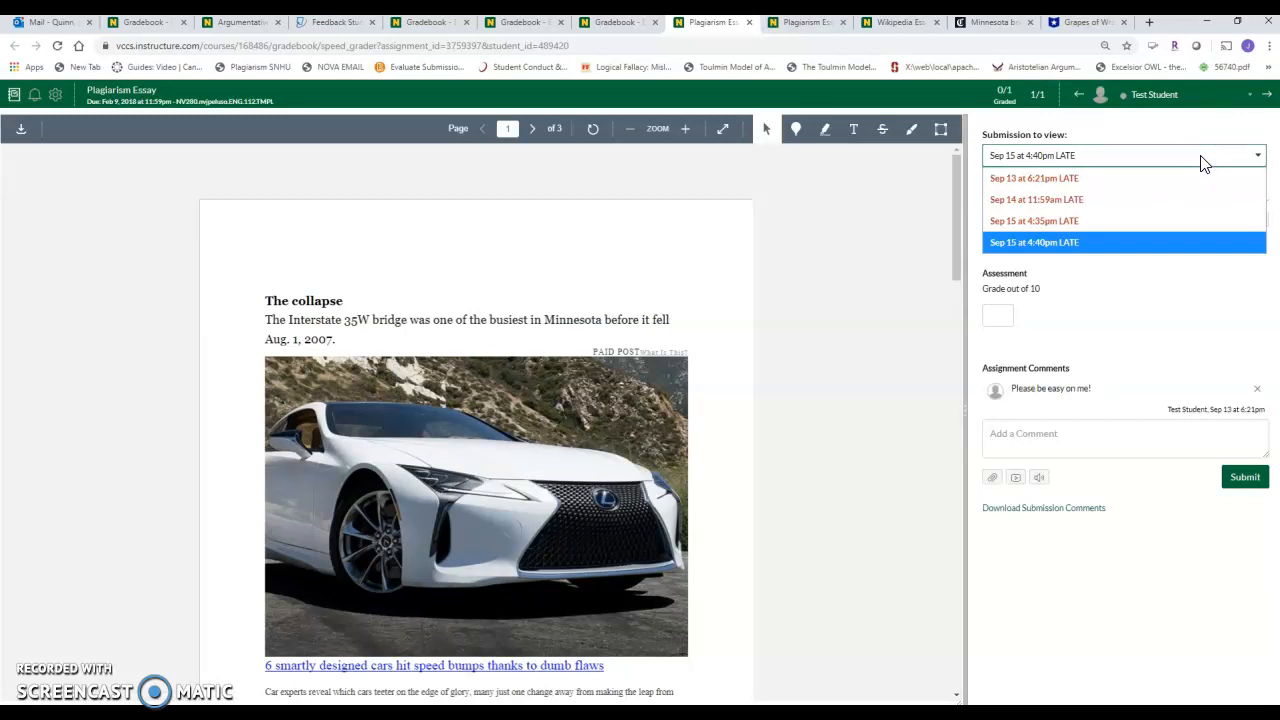
{"action": "left_click", "coordinate": [1040, 242]}
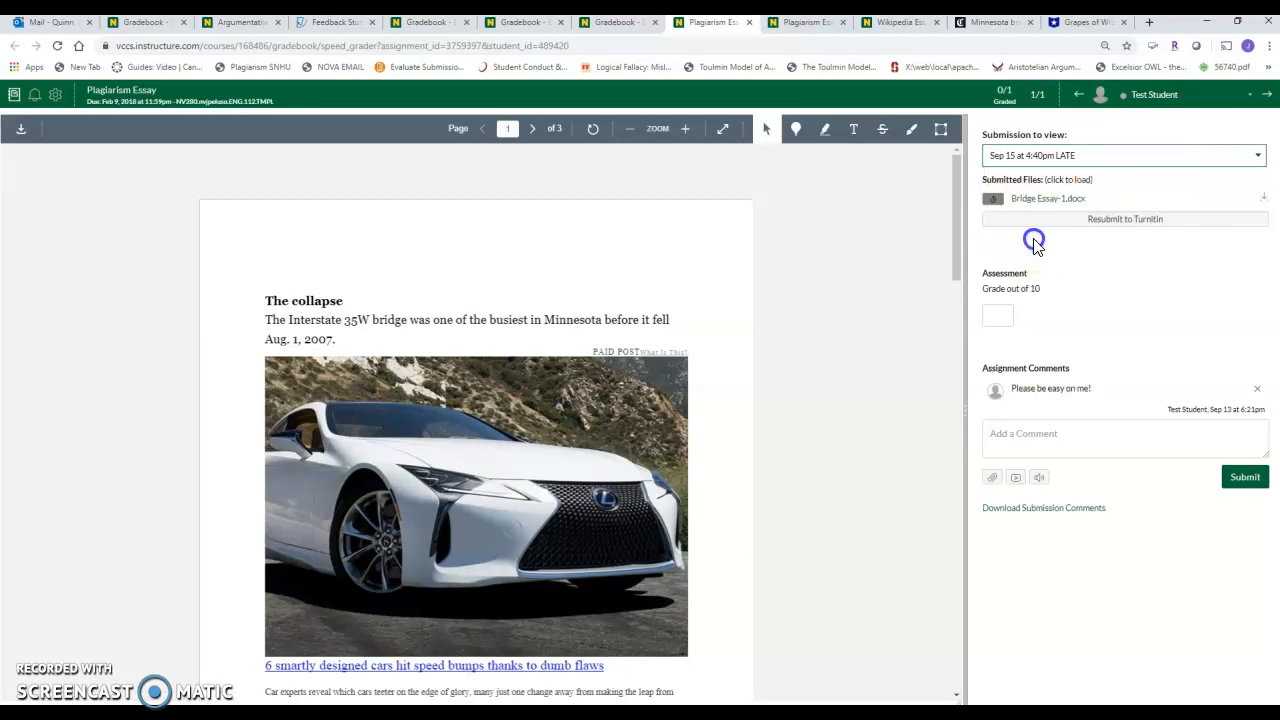